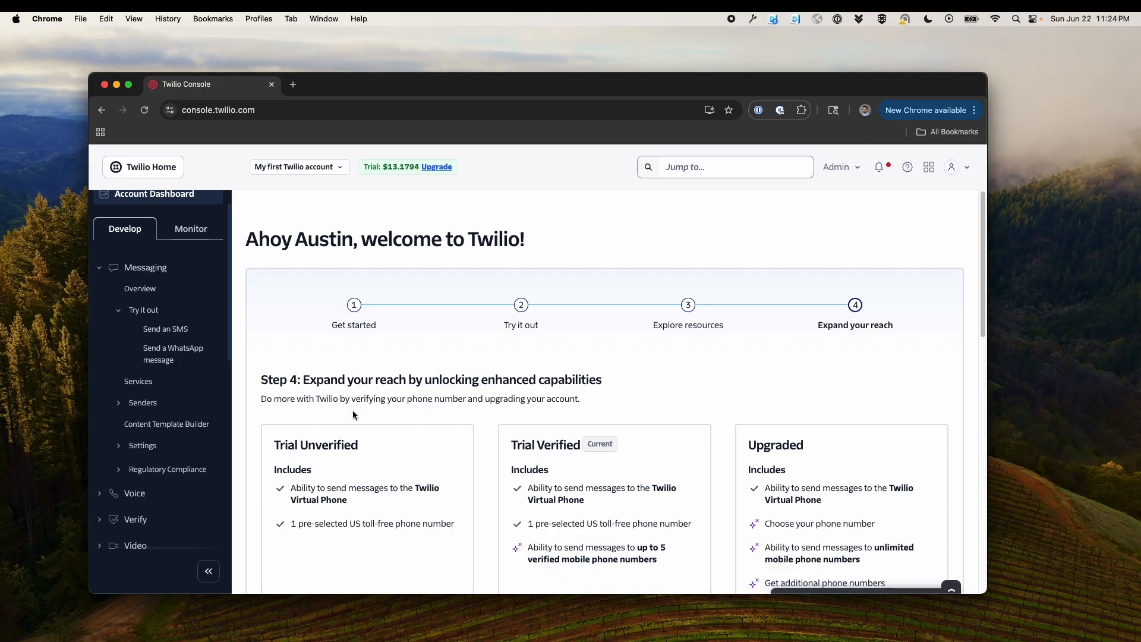
Open the Buy a number page under Phone Numbers and browse the available US phone numbers
scroll(201, 453, "down", 5)
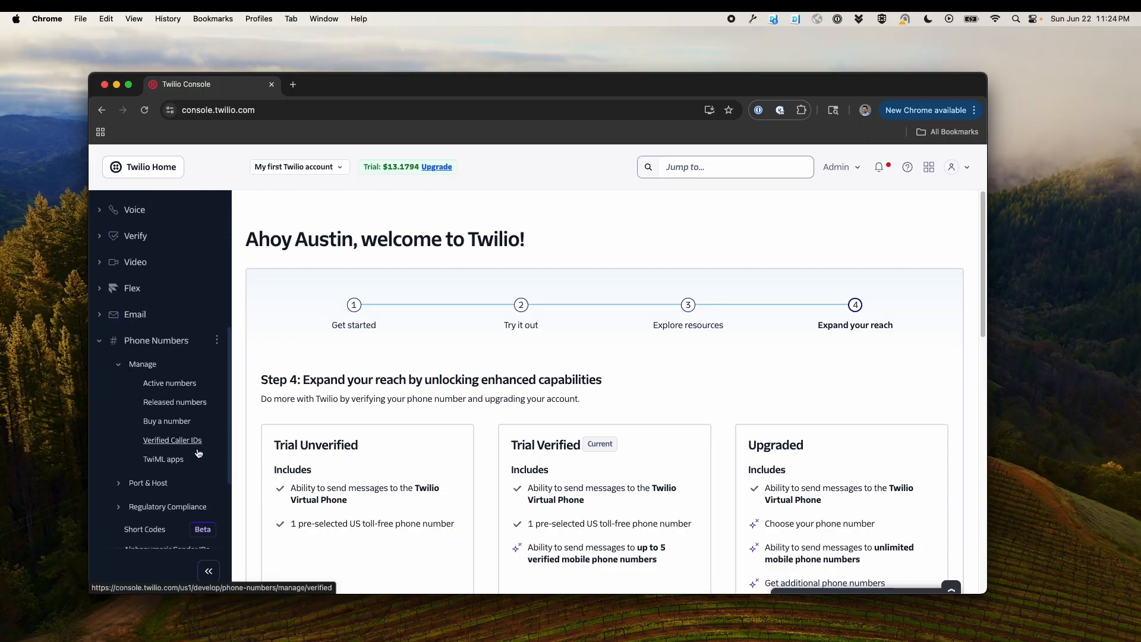
left_click(178, 422)
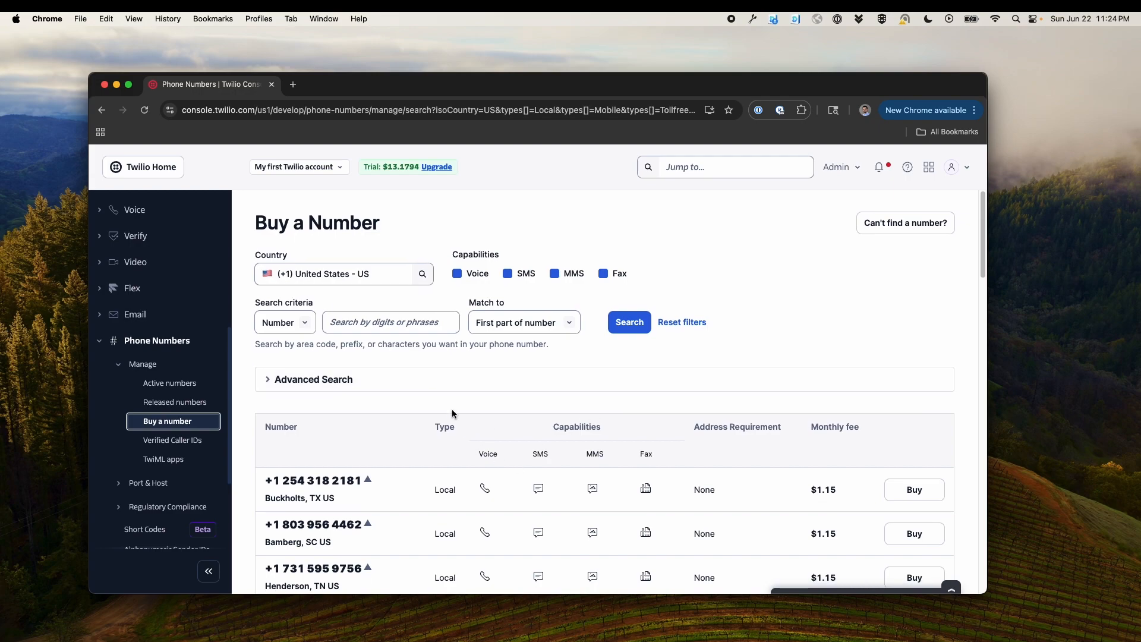
scroll(455, 416, "down", 5)
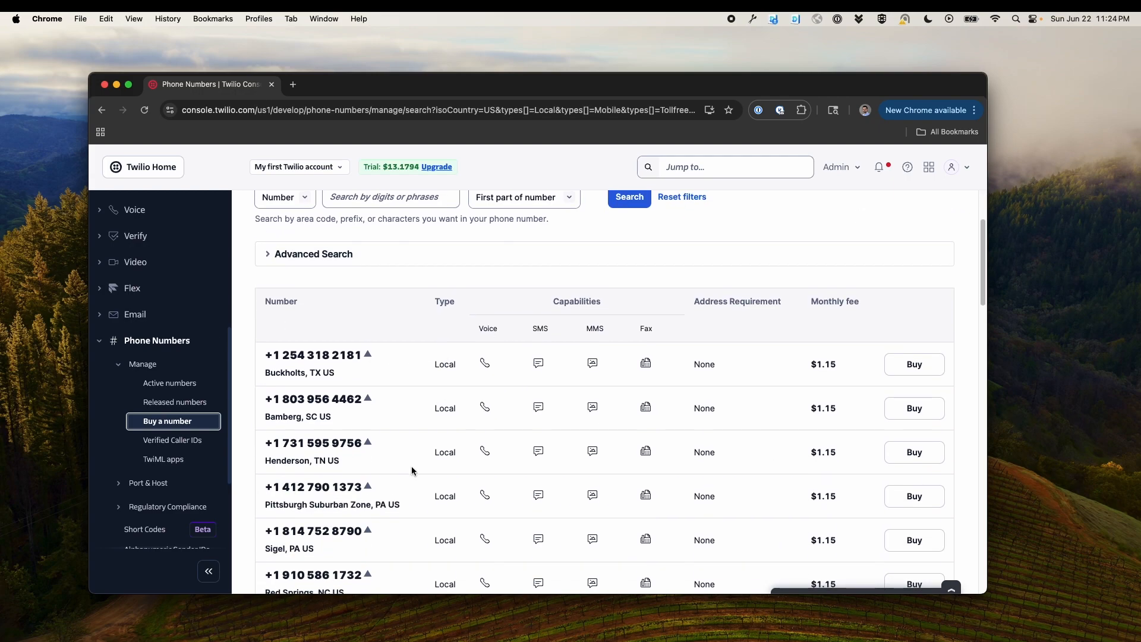
scroll(624, 475, "down", 10)
scroll(642, 470, "up", 8)
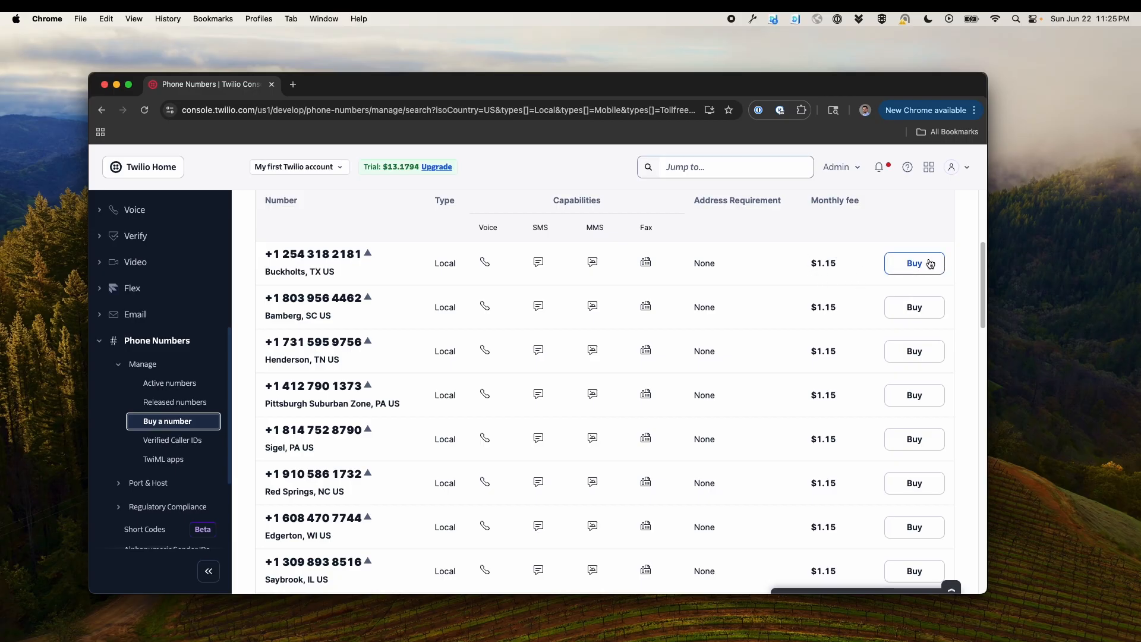
scroll(964, 325, "up", 5)
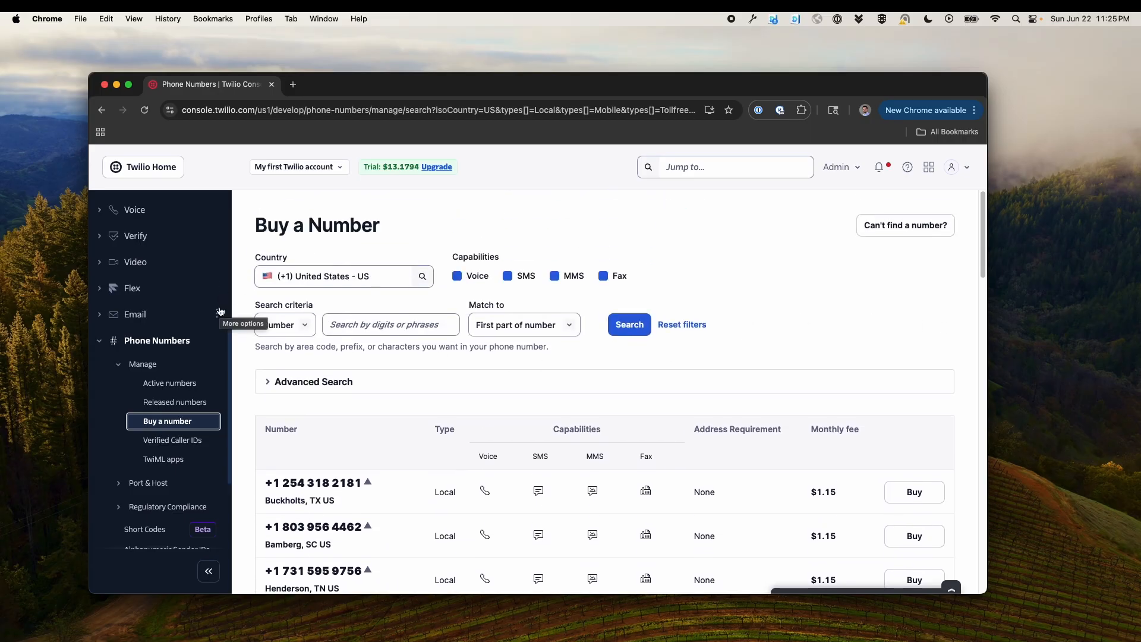
scroll(149, 215, "up", 5)
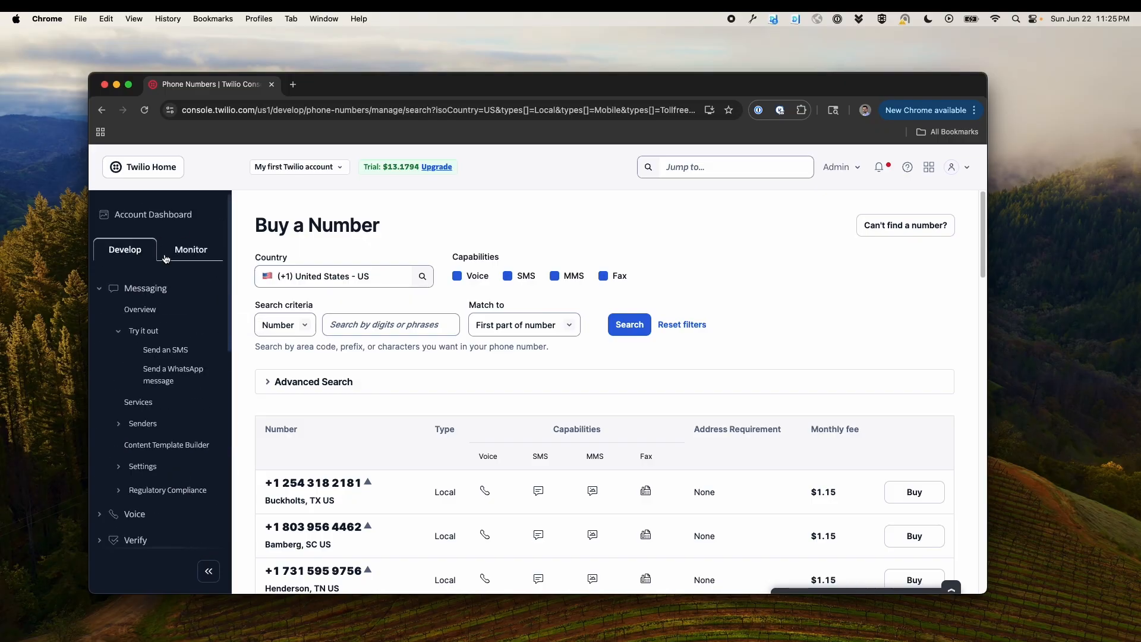
left_click(156, 214)
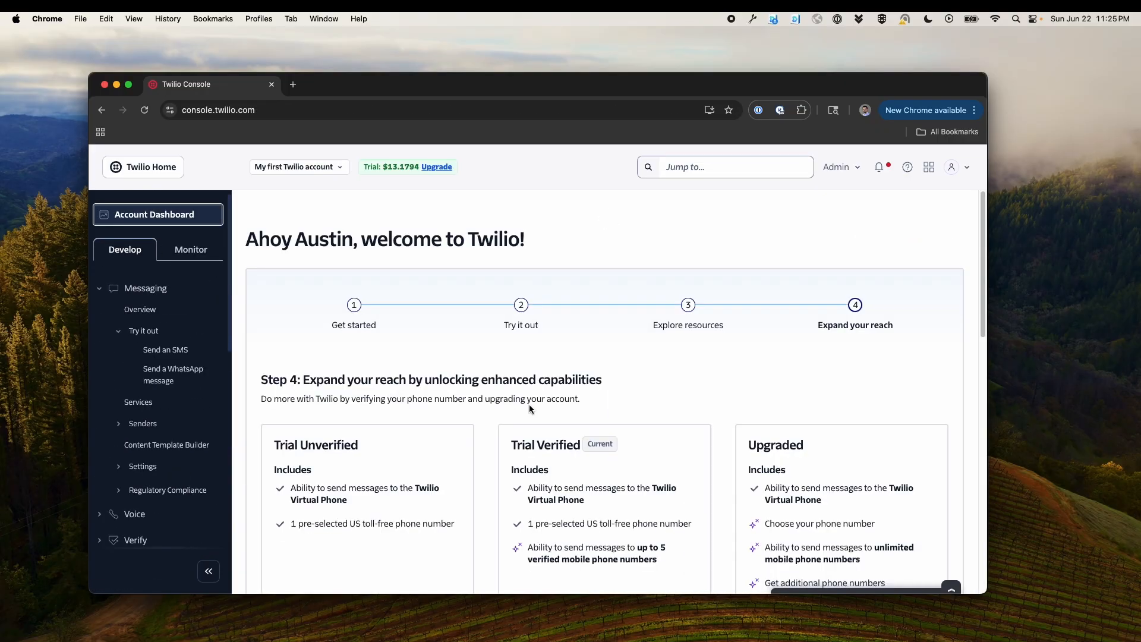
scroll(529, 406, "down", 3)
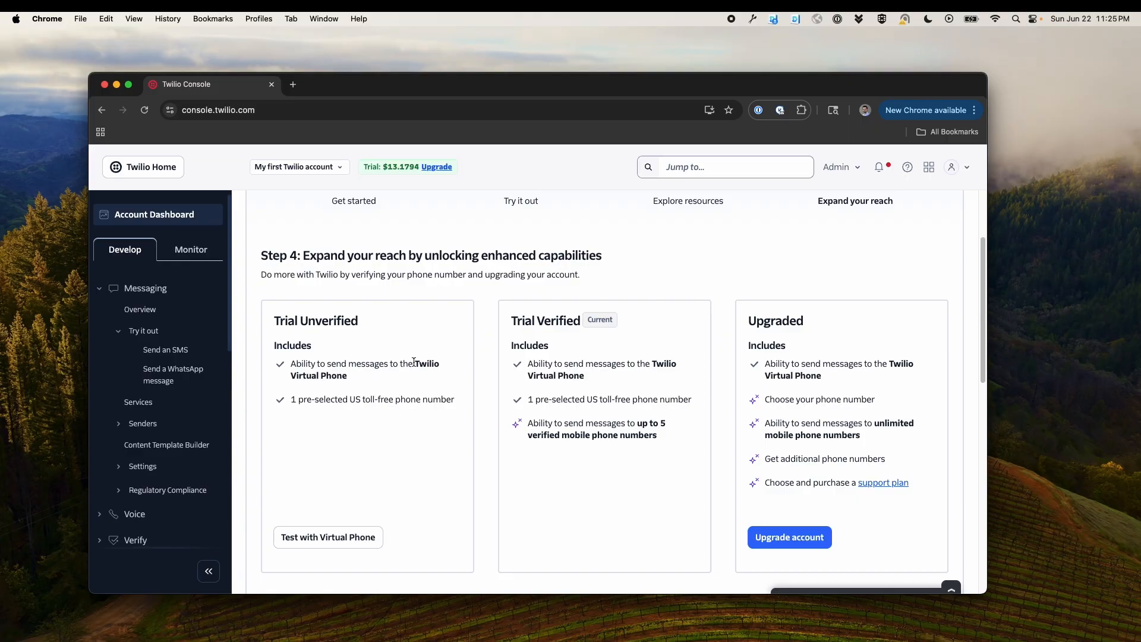
left_click(171, 351)
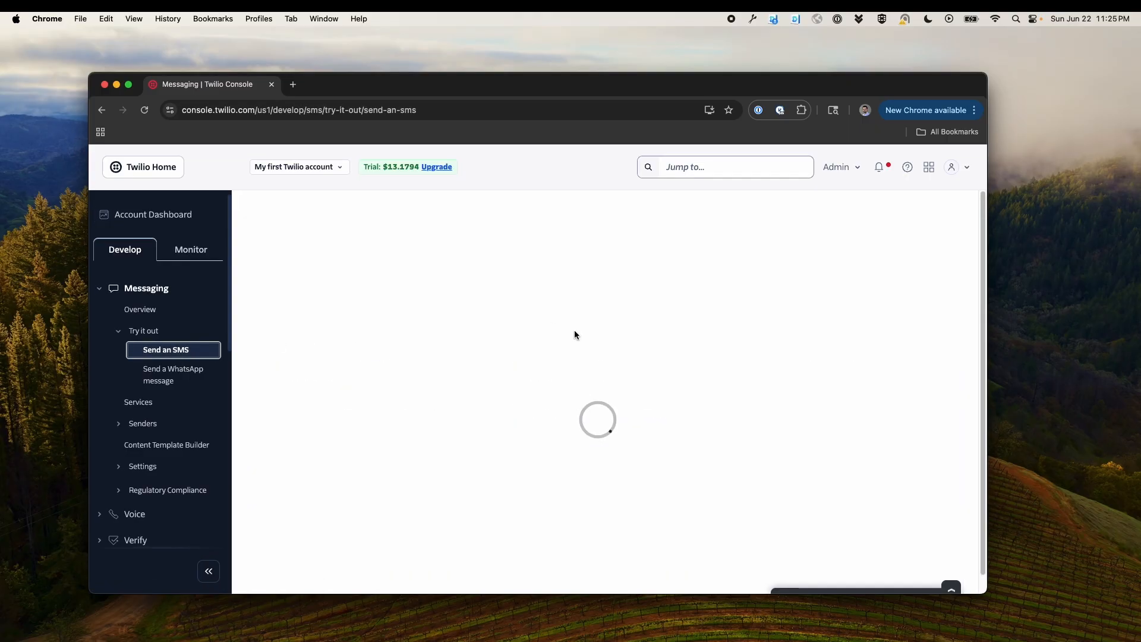
left_click(722, 334)
scroll(706, 344, "down", 3)
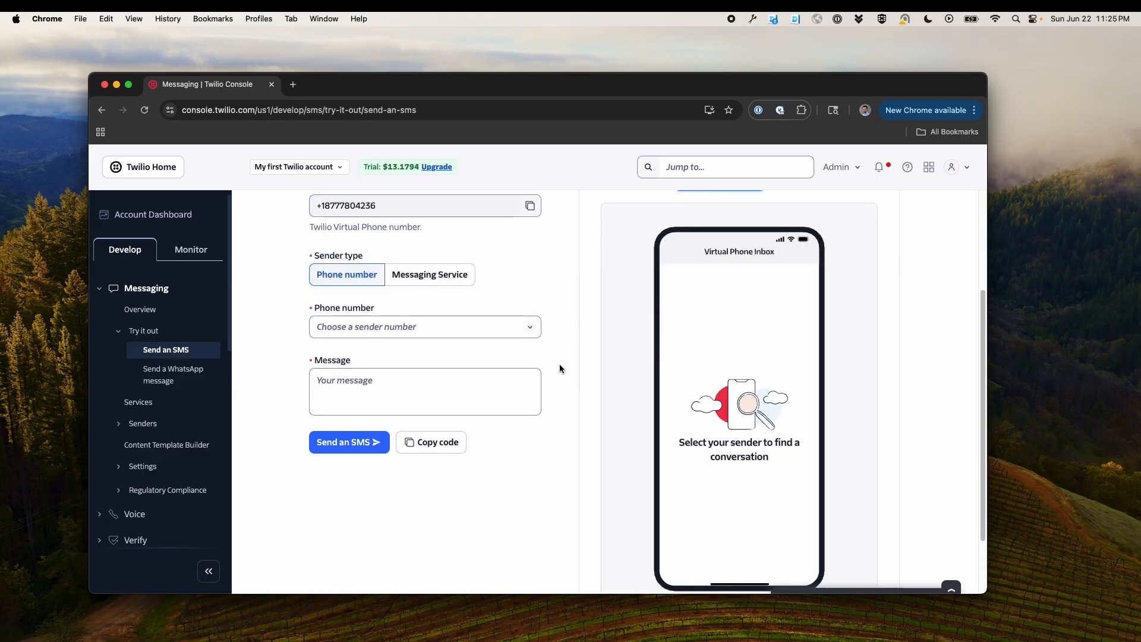
left_click(487, 329)
left_click(475, 378)
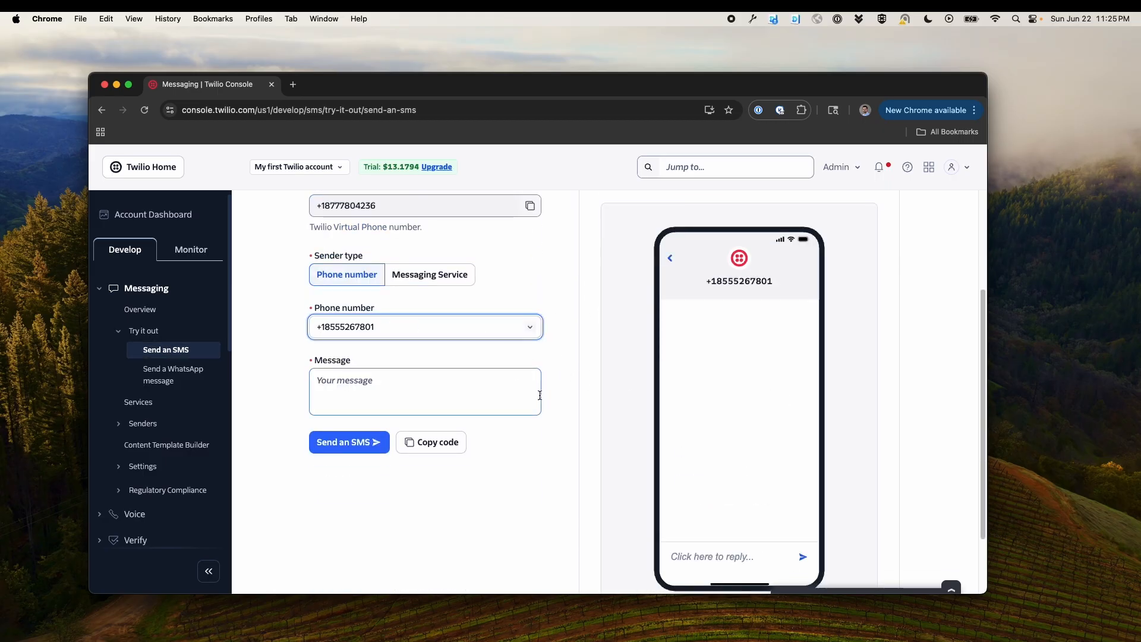
Review the messages shown in the virtual phone inbox
scroll(780, 395, "down", 3)
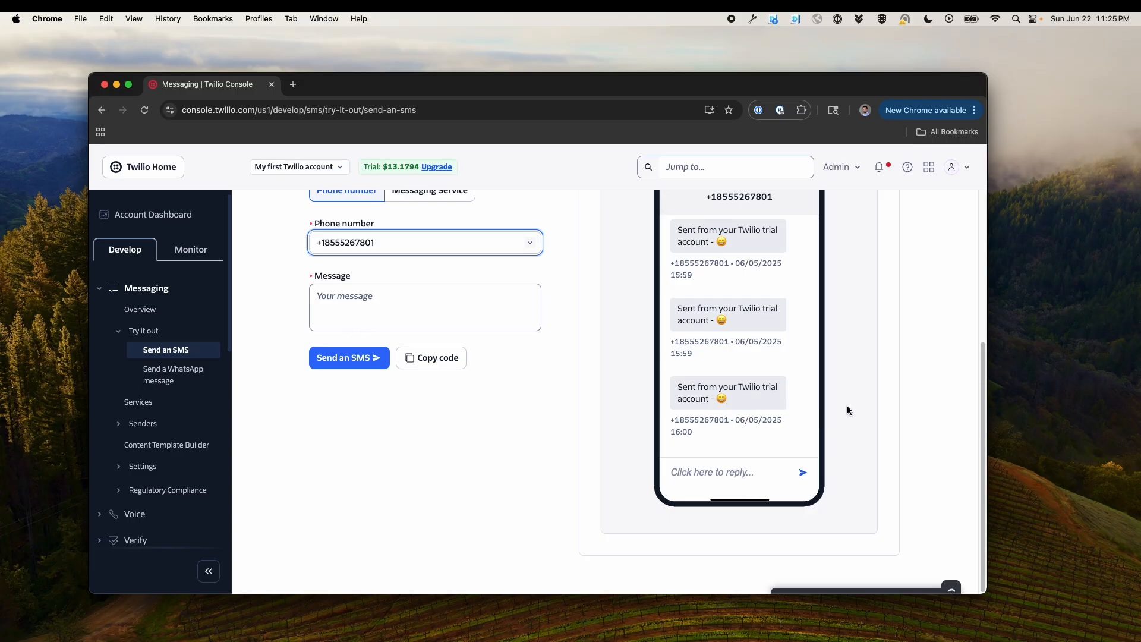
scroll(849, 404, "up", 3)
scroll(850, 397, "up", 1)
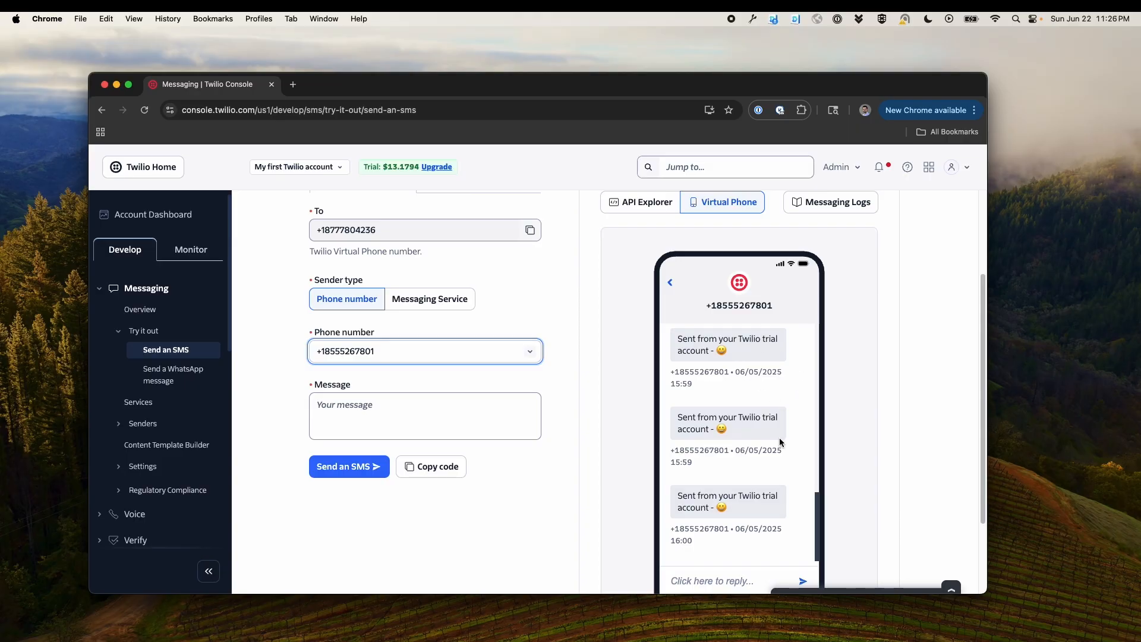
scroll(854, 450, "down", 4)
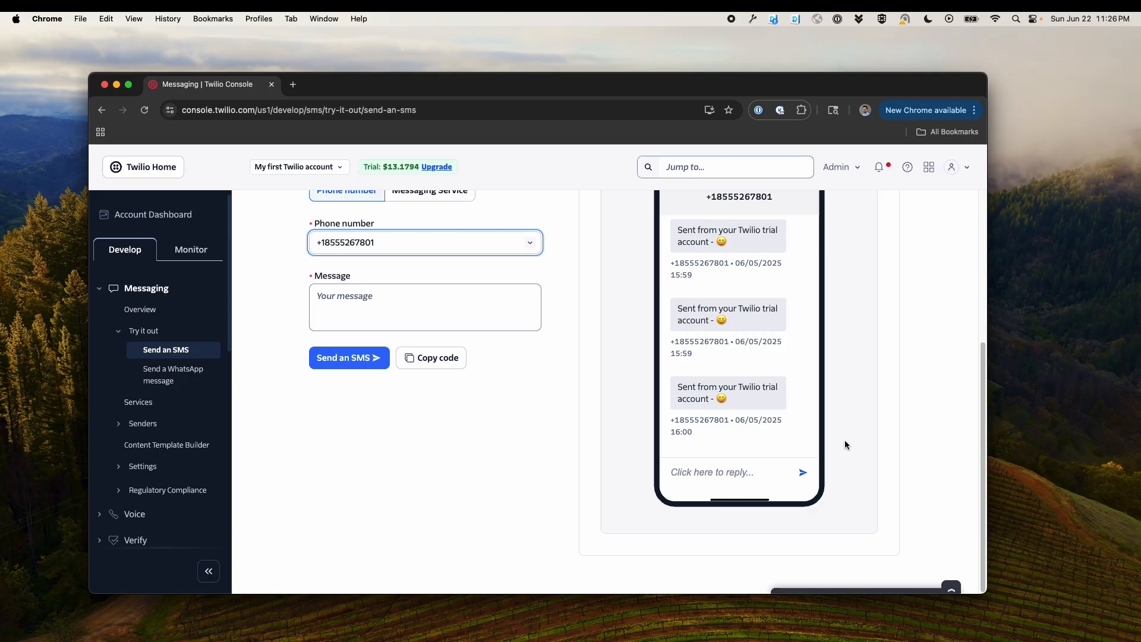
scroll(852, 443, "up", 7)
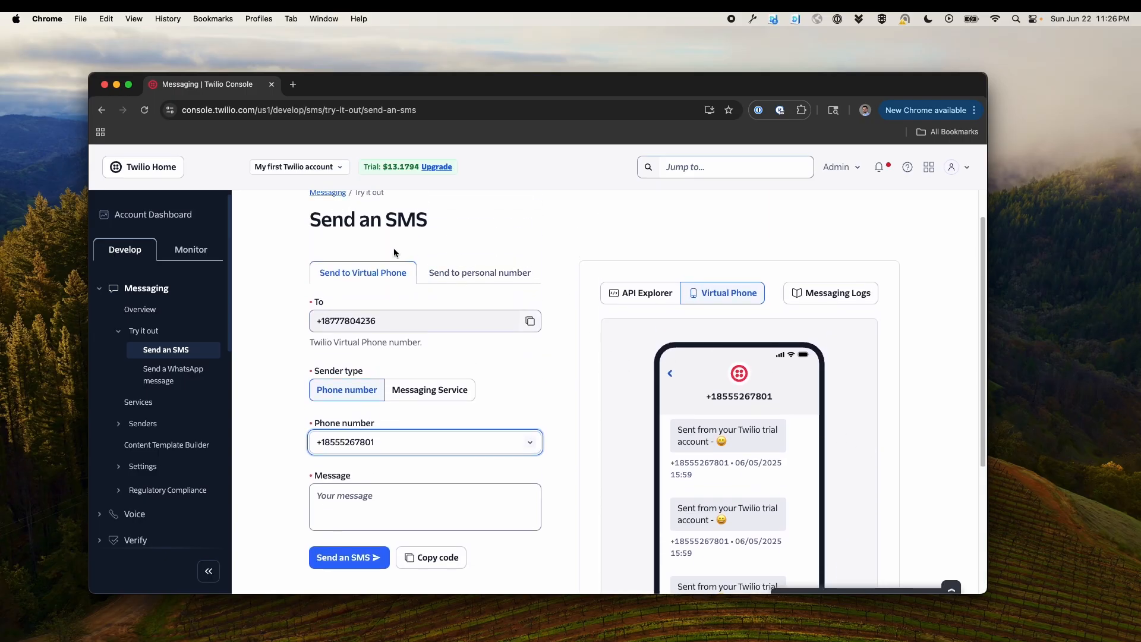
Return to the account dashboard and review the trial and upgrade options
left_click(181, 216)
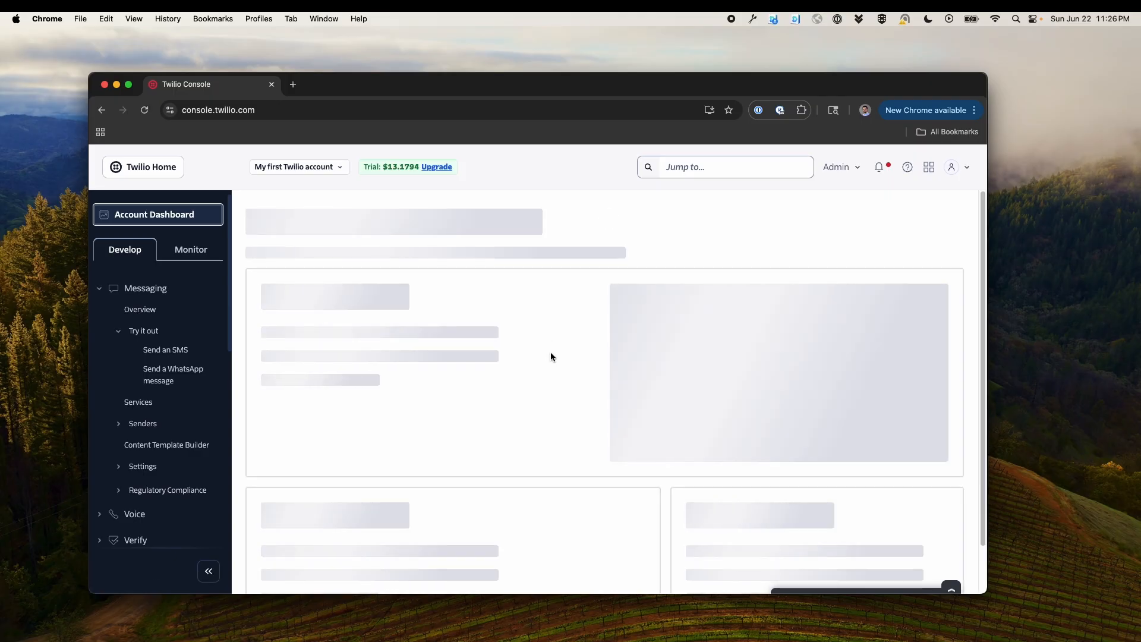
scroll(620, 327, "down", 4)
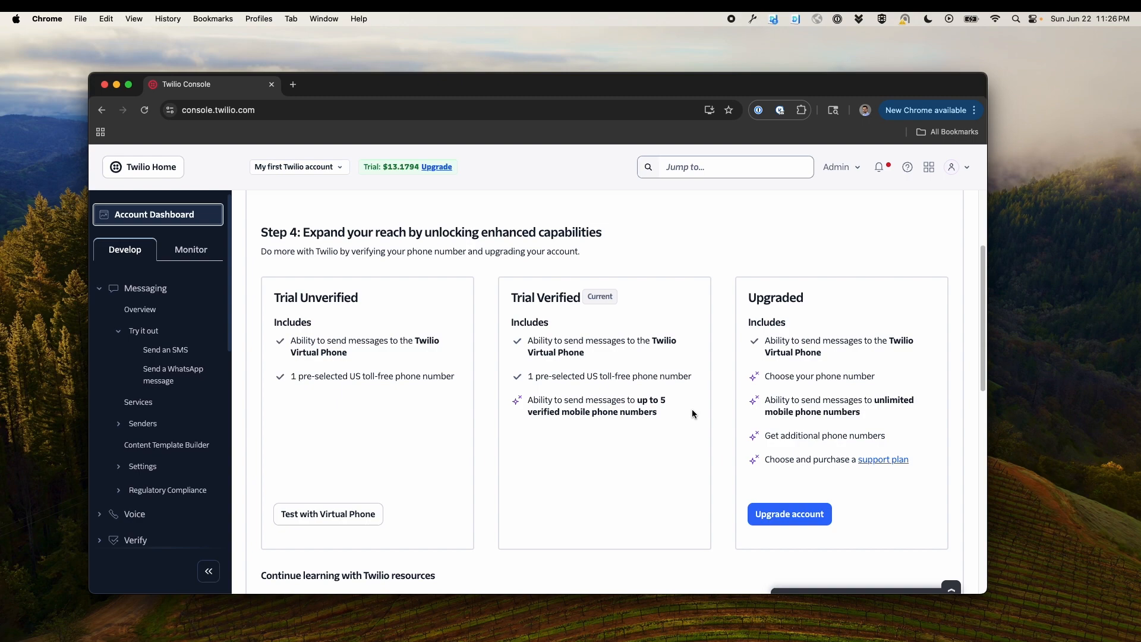
scroll(689, 414, "down", 1)
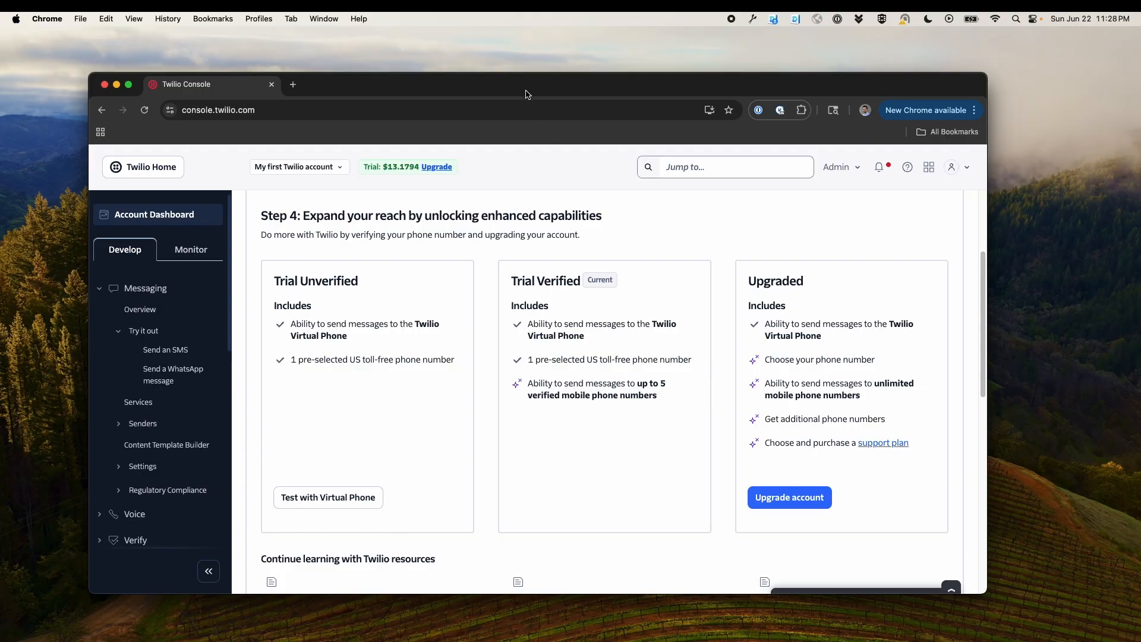
Switch to the FileMaker Twilio Integration file and open its Setup layout
left_click_drag(526, 94, 625, 227)
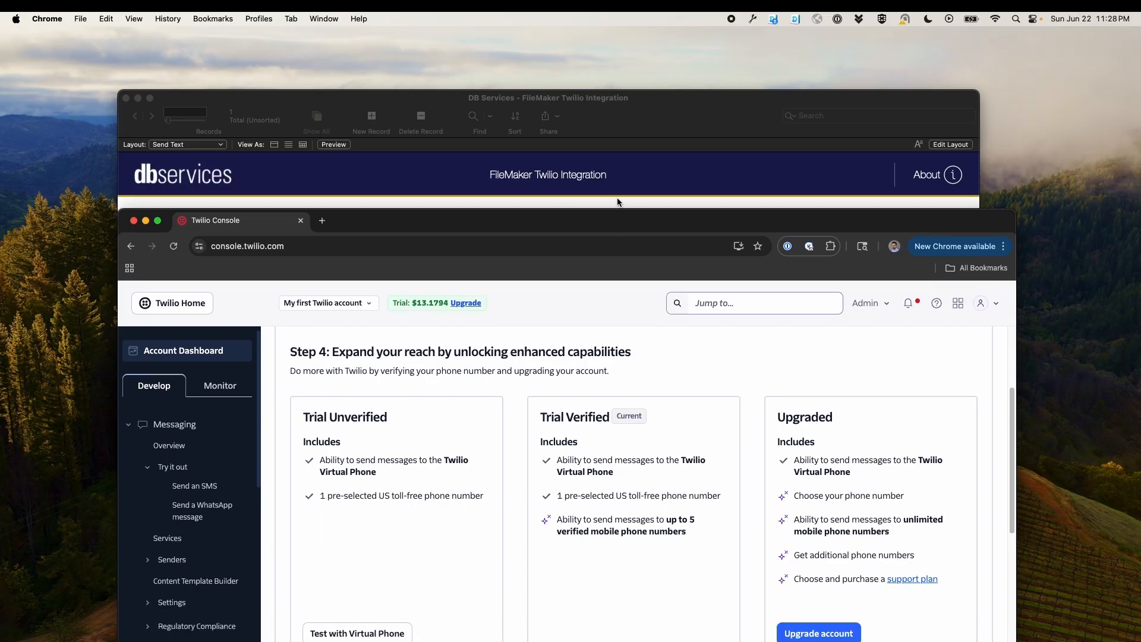
left_click(634, 192)
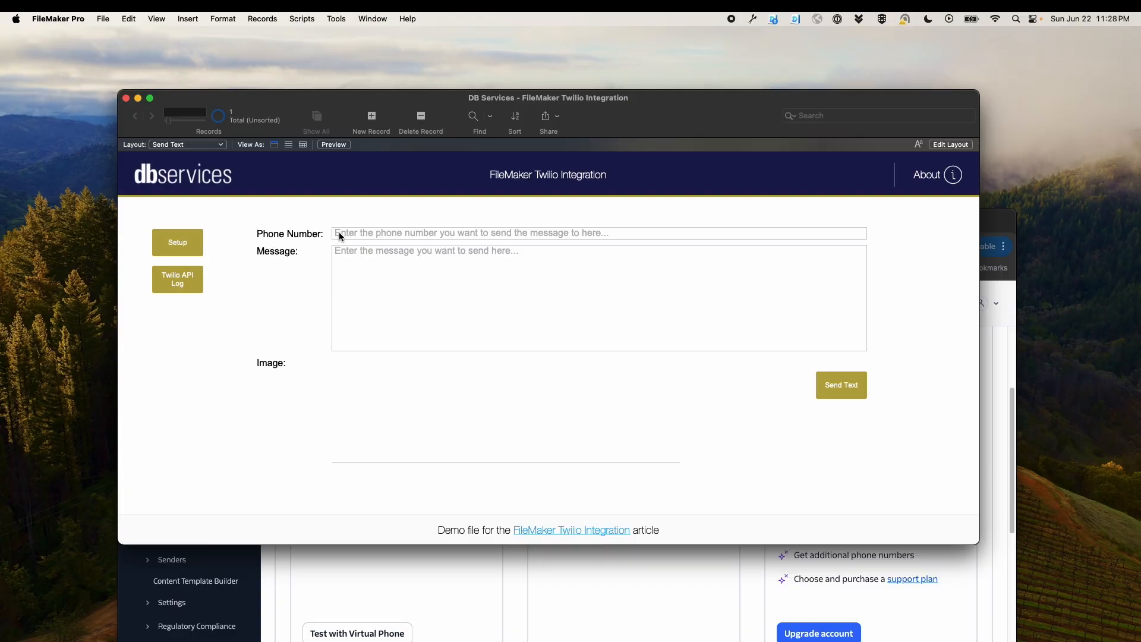
left_click(354, 232)
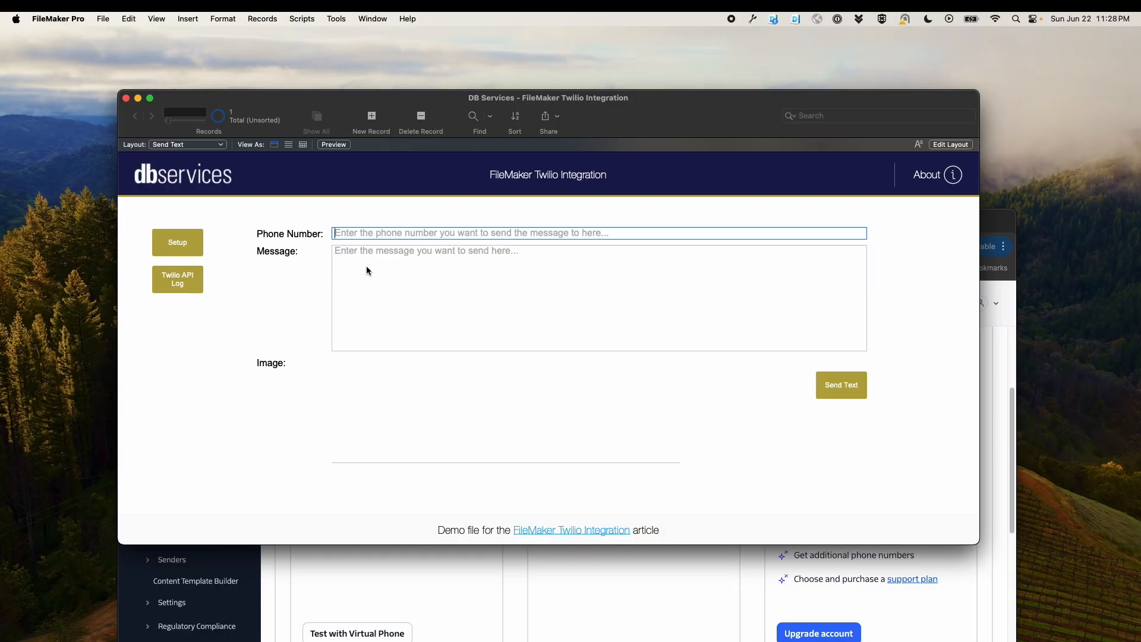
left_click(370, 383)
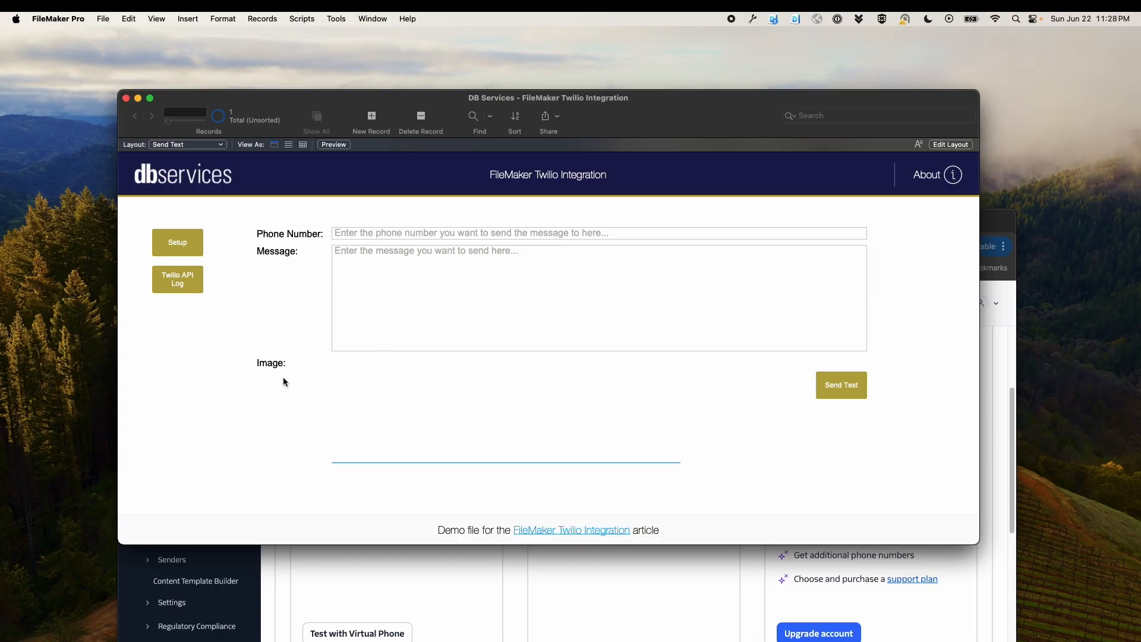
left_click(305, 324)
left_click(189, 244)
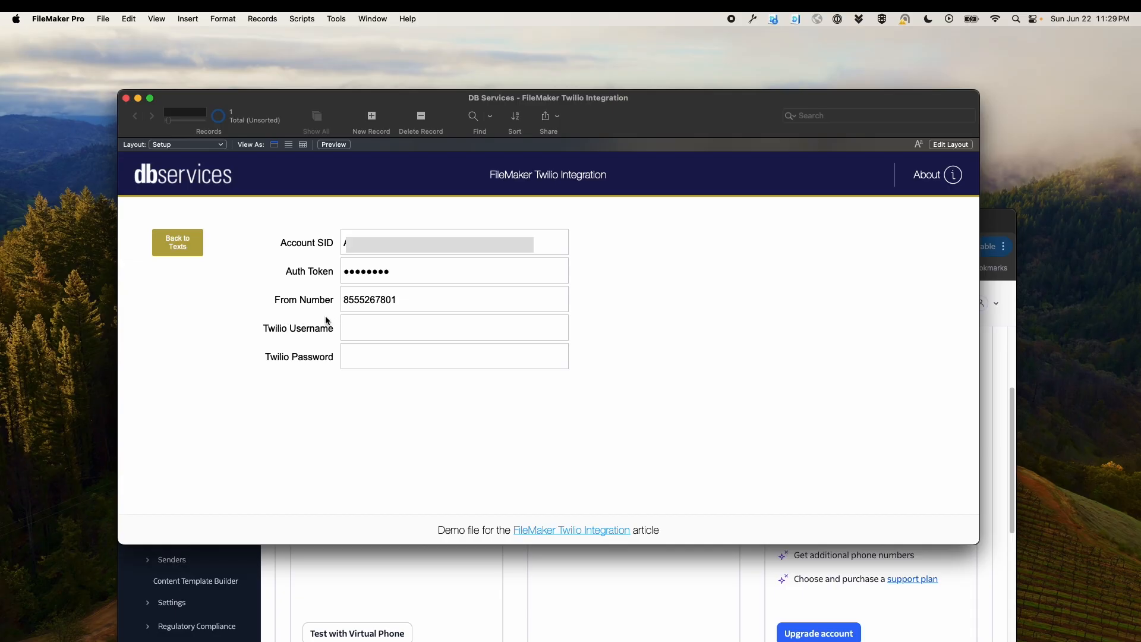
Switch to the Twilio console and examine the Account Info credentials and phone number, then return to FileMaker
left_click(515, 559)
left_click_drag(484, 222, 474, 125)
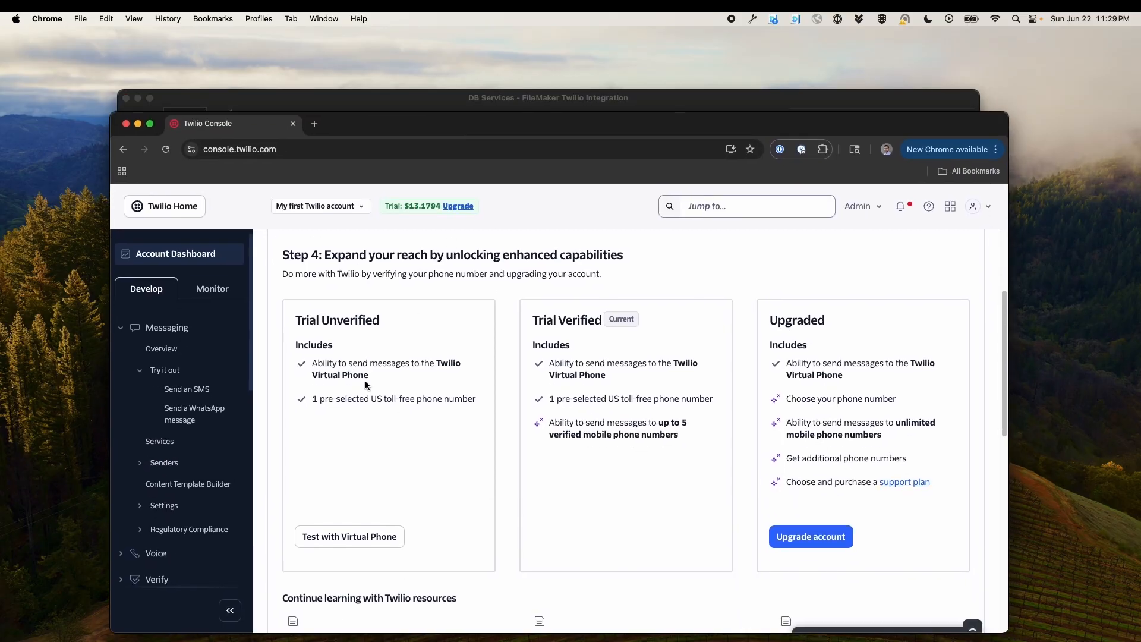
scroll(360, 358, "down", 3)
scroll(360, 358, "down", 6)
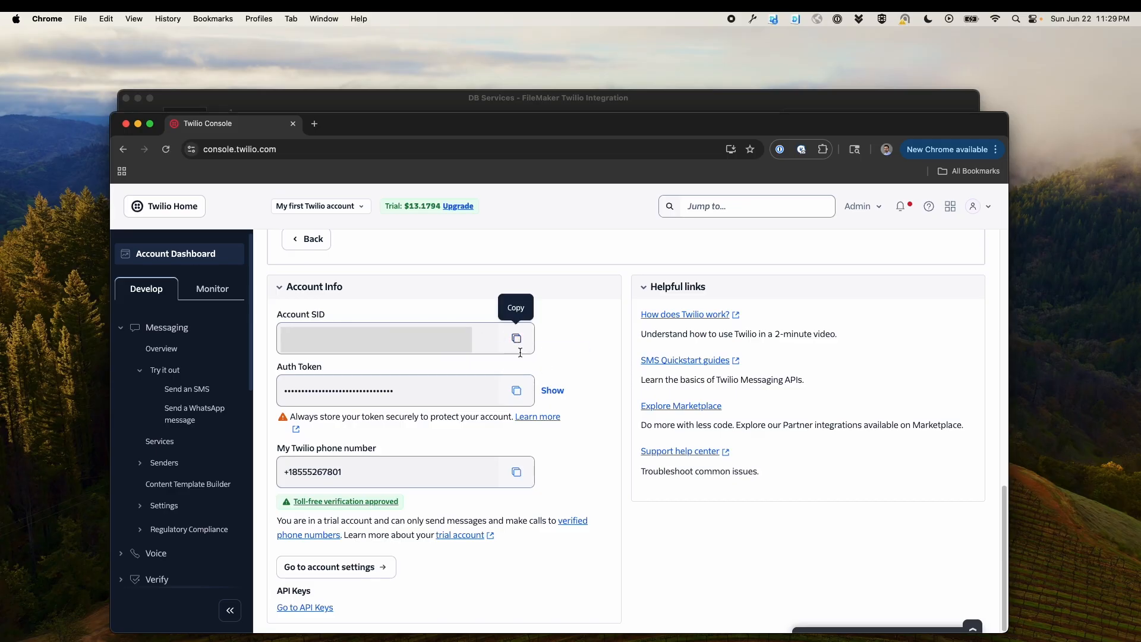
left_click(671, 107)
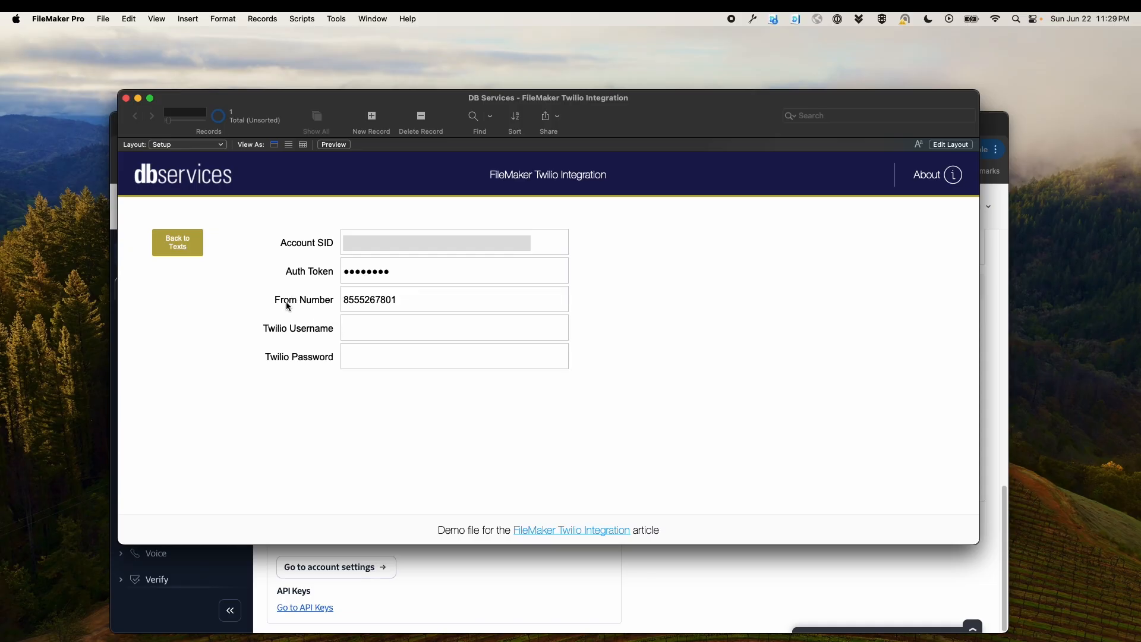
Go back to the texts layout and enter the recipient's phone number
left_click(173, 242)
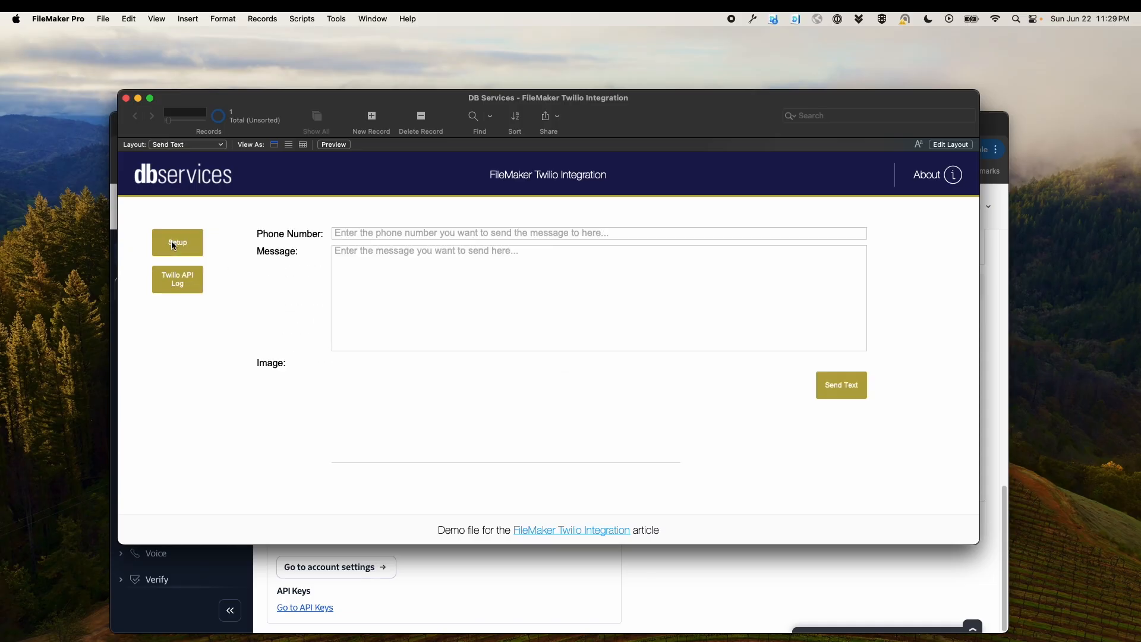
left_click(341, 235)
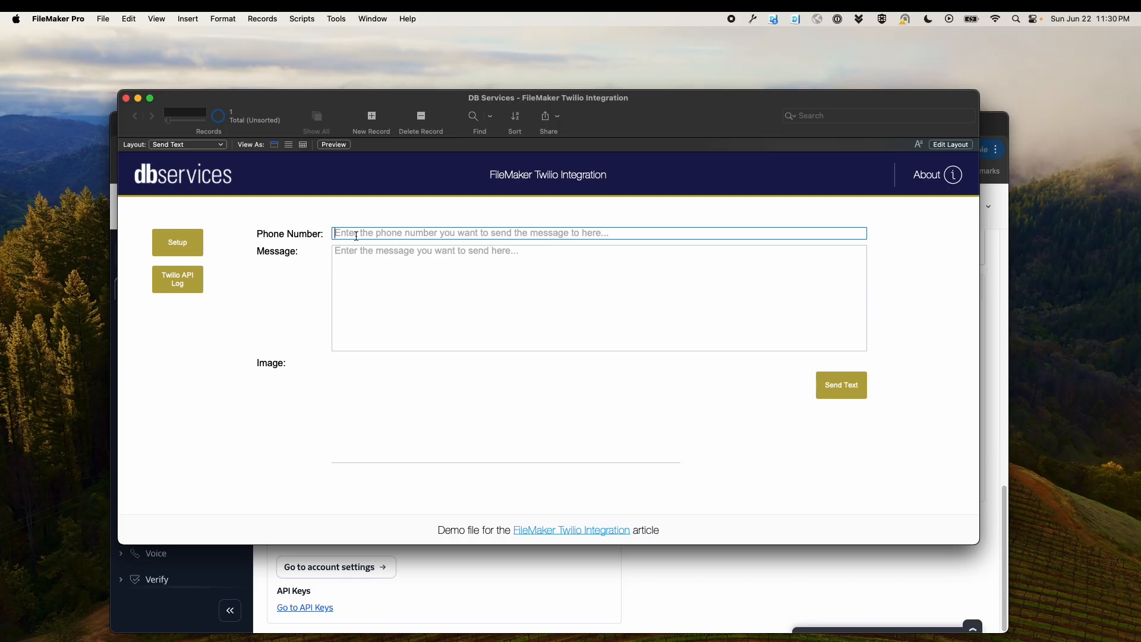
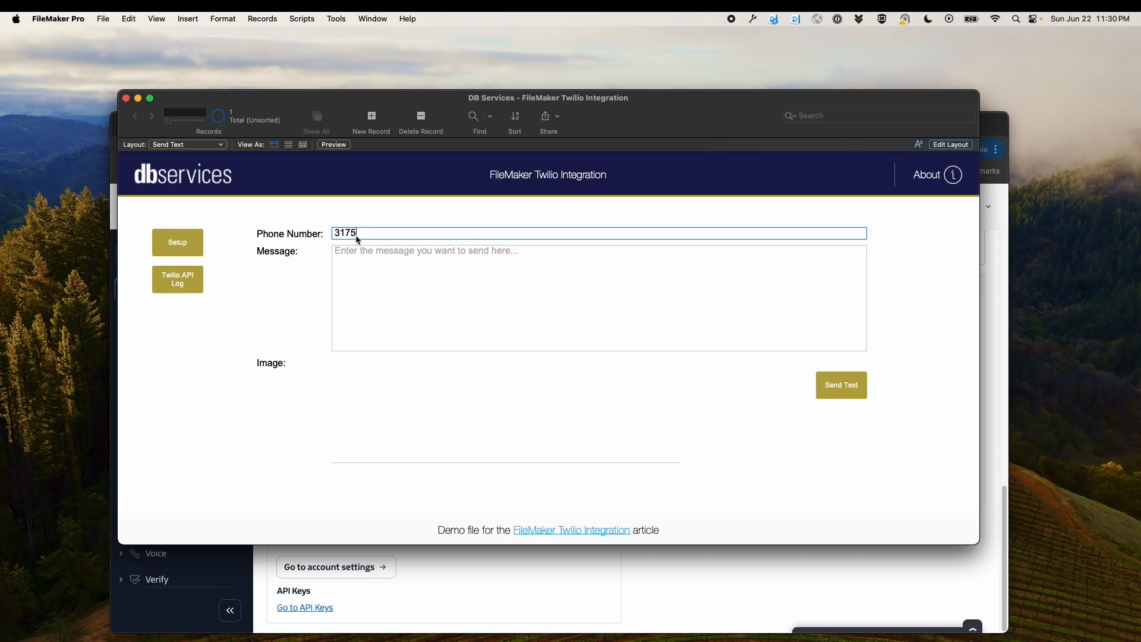
Enter the message "This is a text message from FileMaker"
left_click(373, 253)
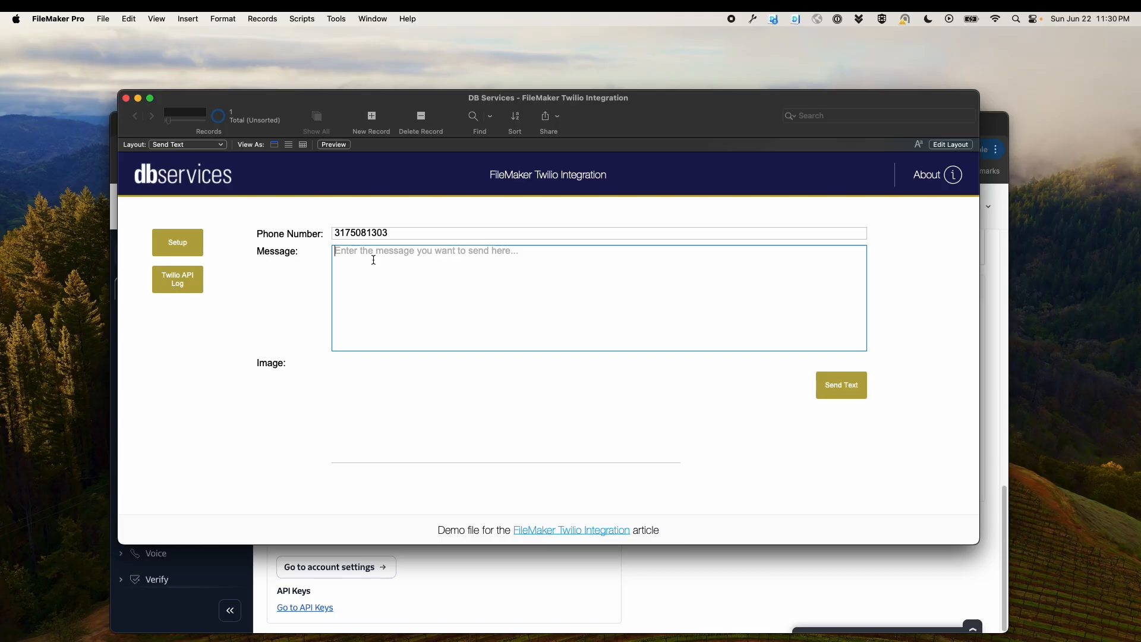
type("This is a")
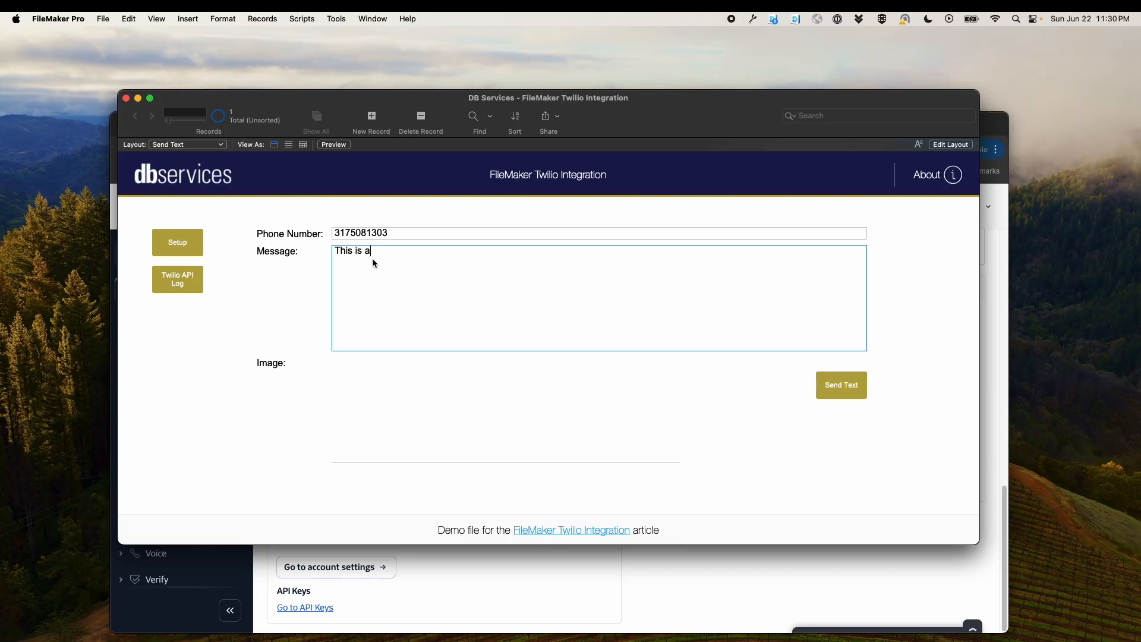
type(" text message from FileMaker")
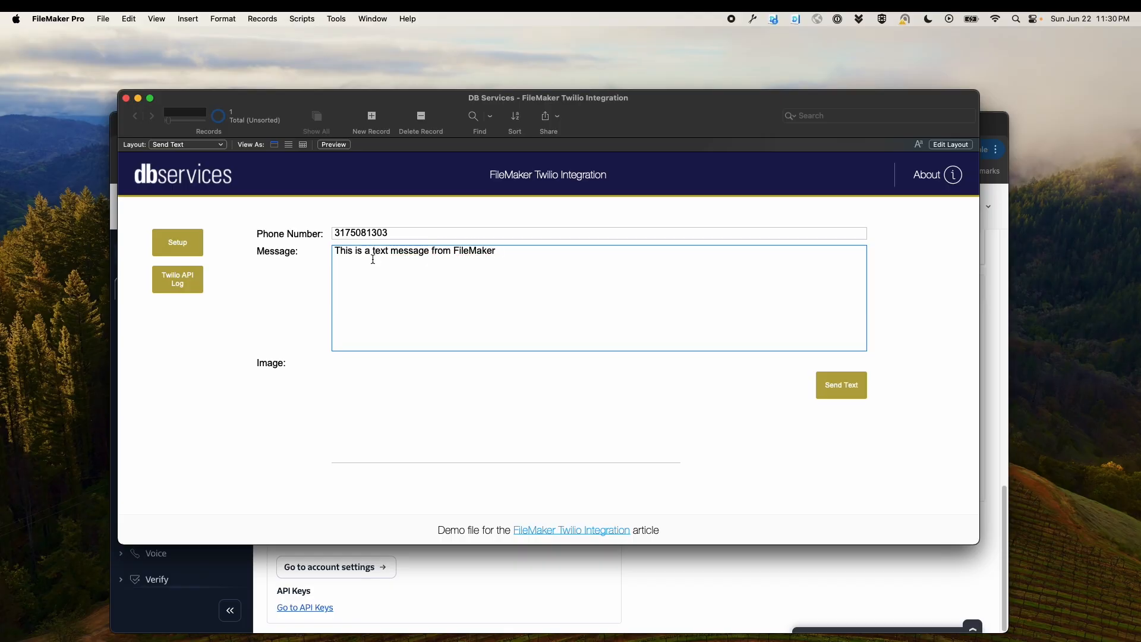
left_click(361, 395)
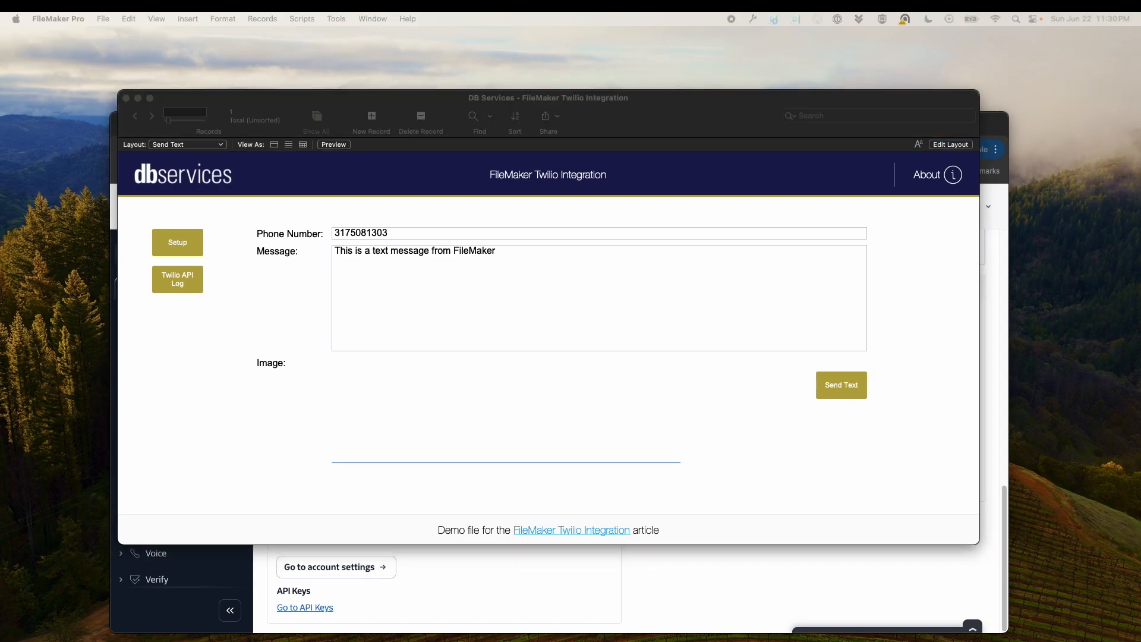
left_click(519, 414)
right_click(410, 385)
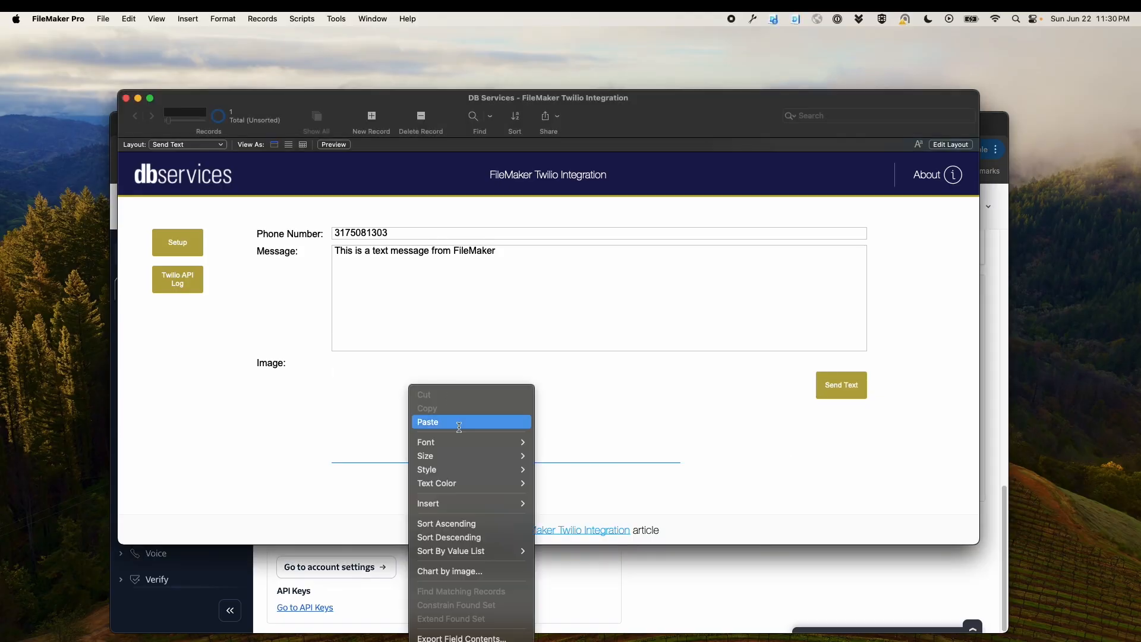
left_click(459, 422)
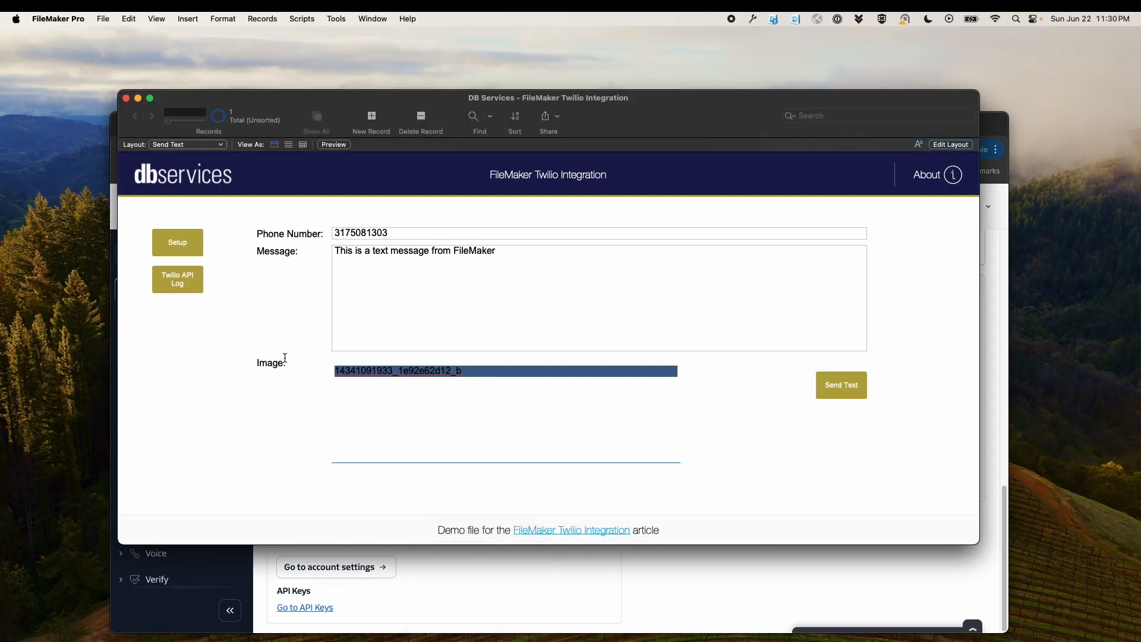
key("BackSpace")
key("super+v")
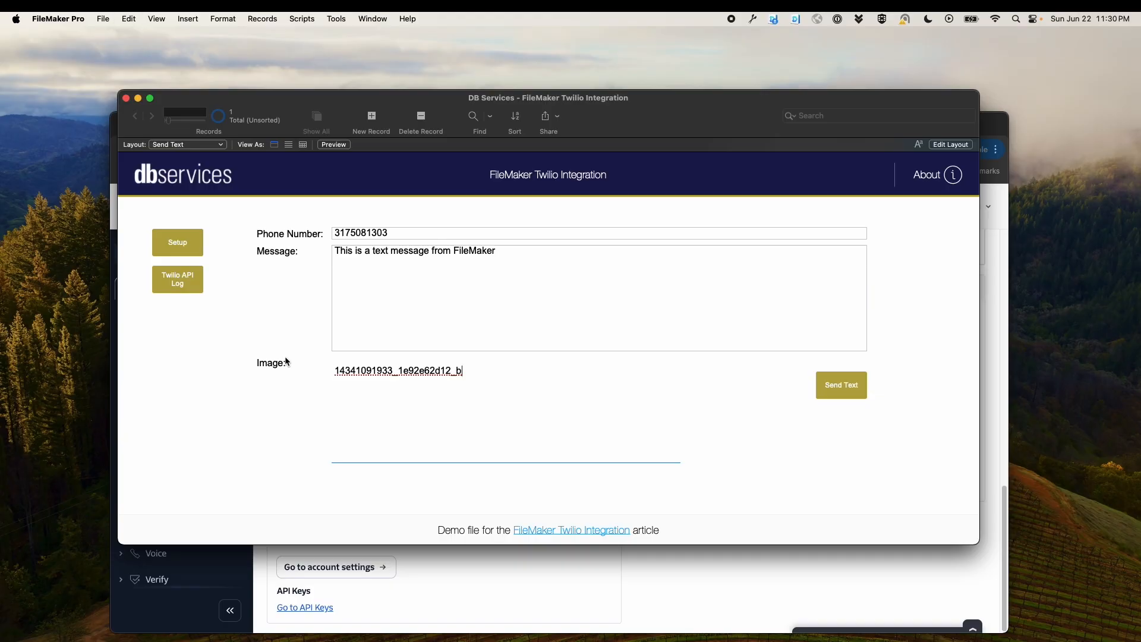
triple_click(538, 375)
key("BackSpace")
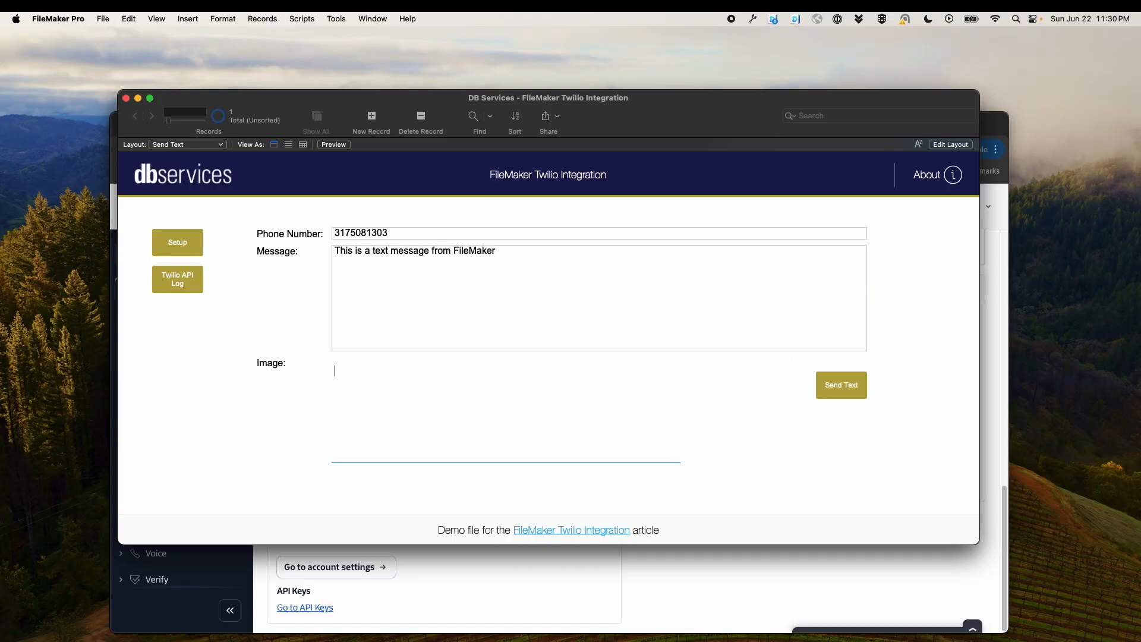
key("super+Tab")
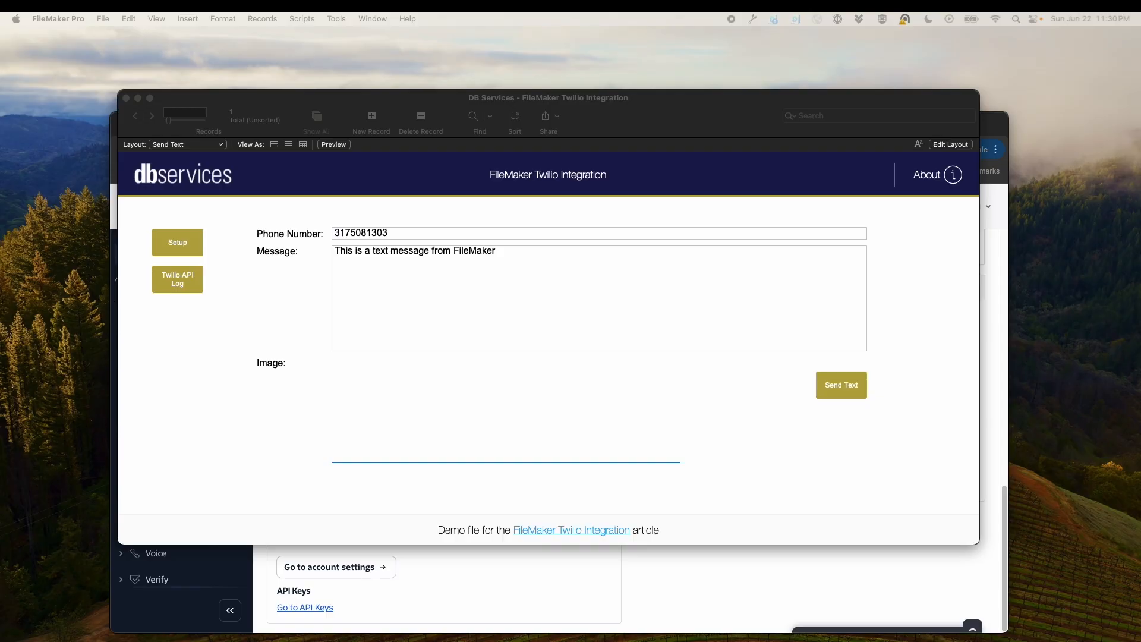
left_click(375, 381)
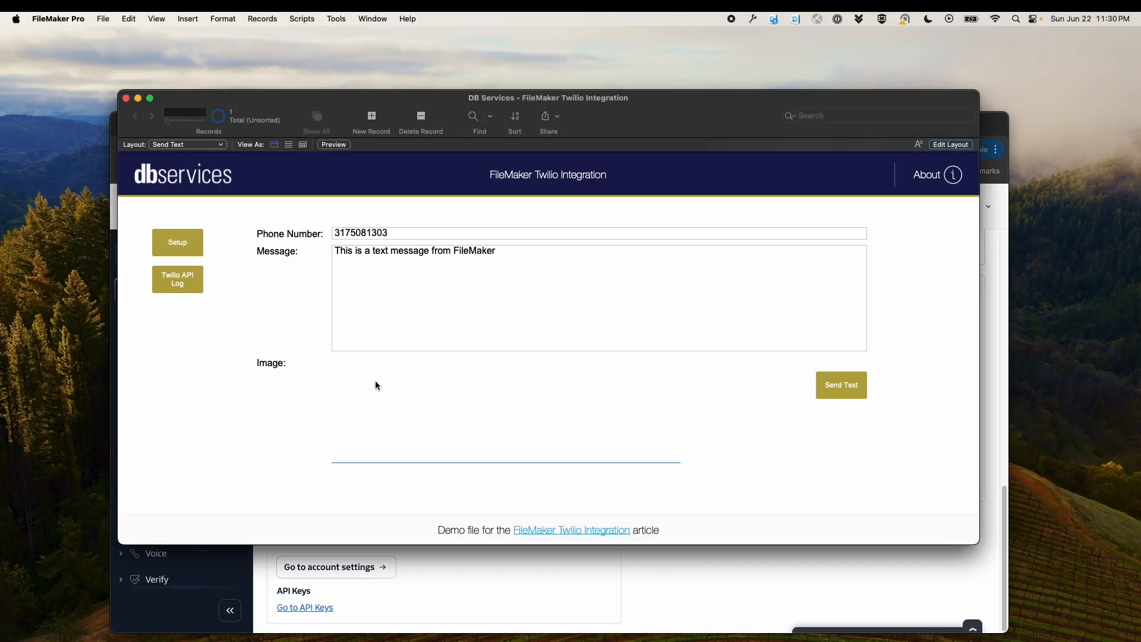
key("super+v")
left_click(426, 491)
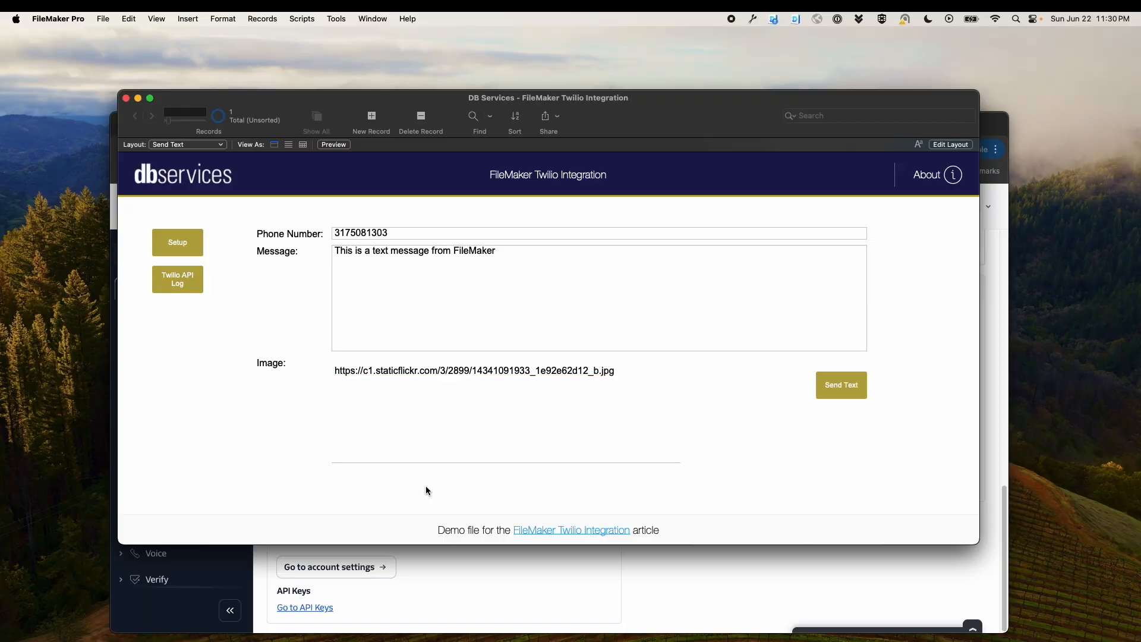
left_click(837, 387)
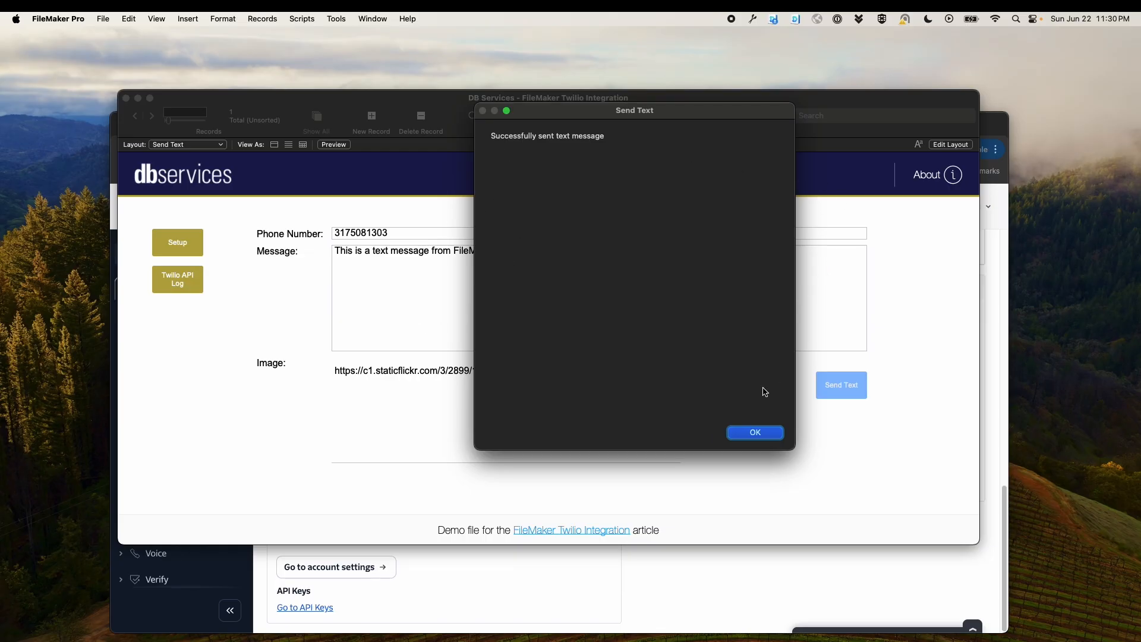
left_click(756, 433)
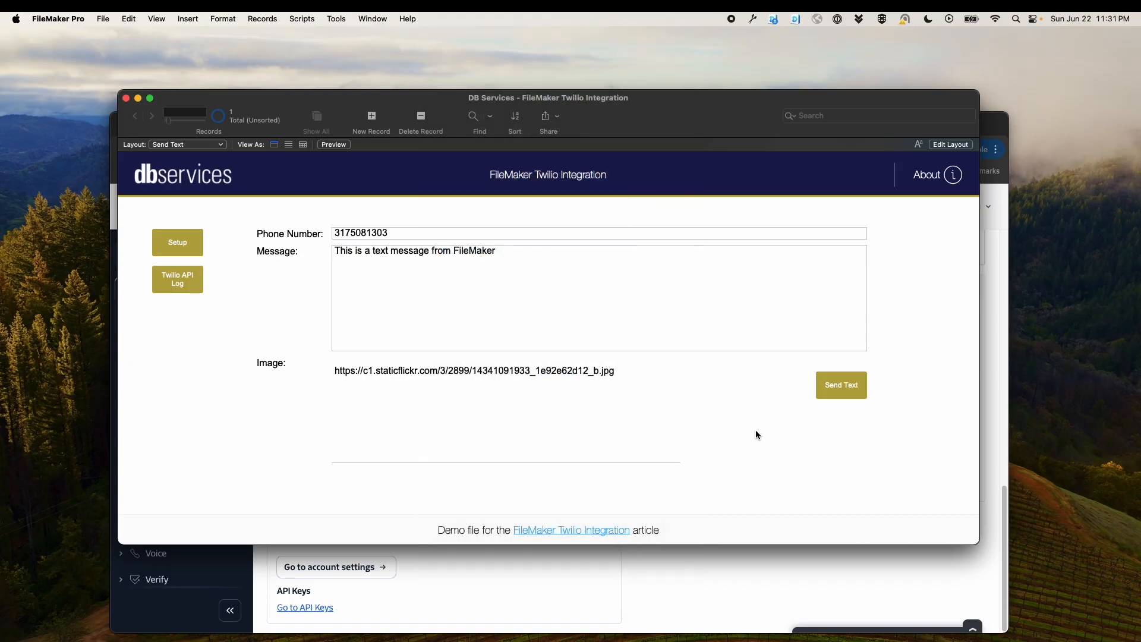
Open the Send Selected Text script in the Script Workspace and review its variables, error traps and send section
key("super+shift+s")
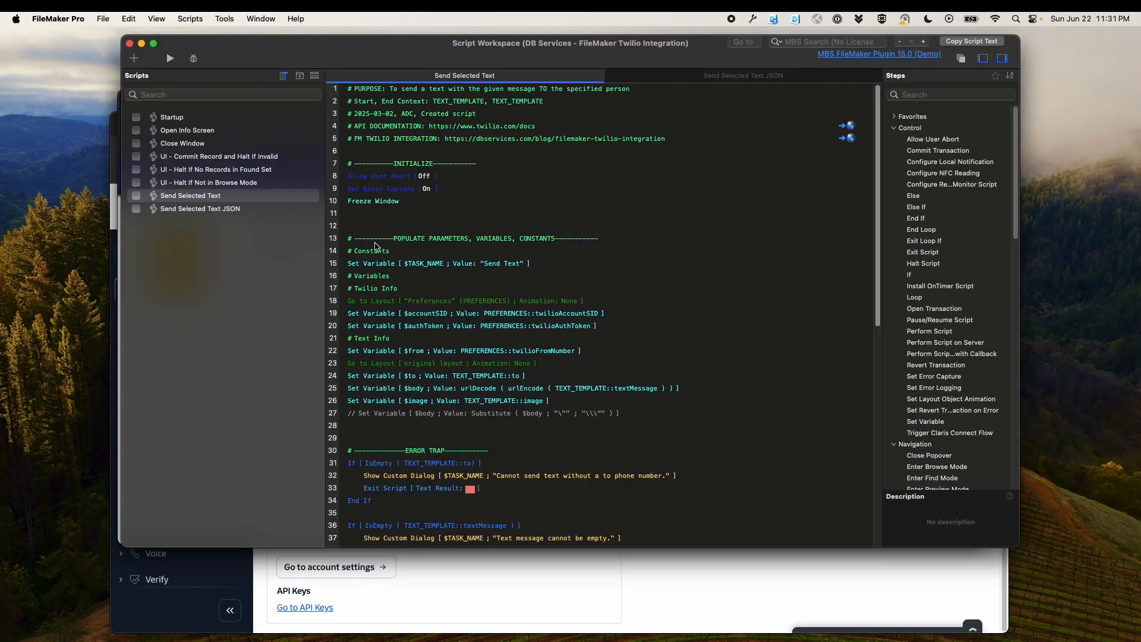
left_click(221, 198)
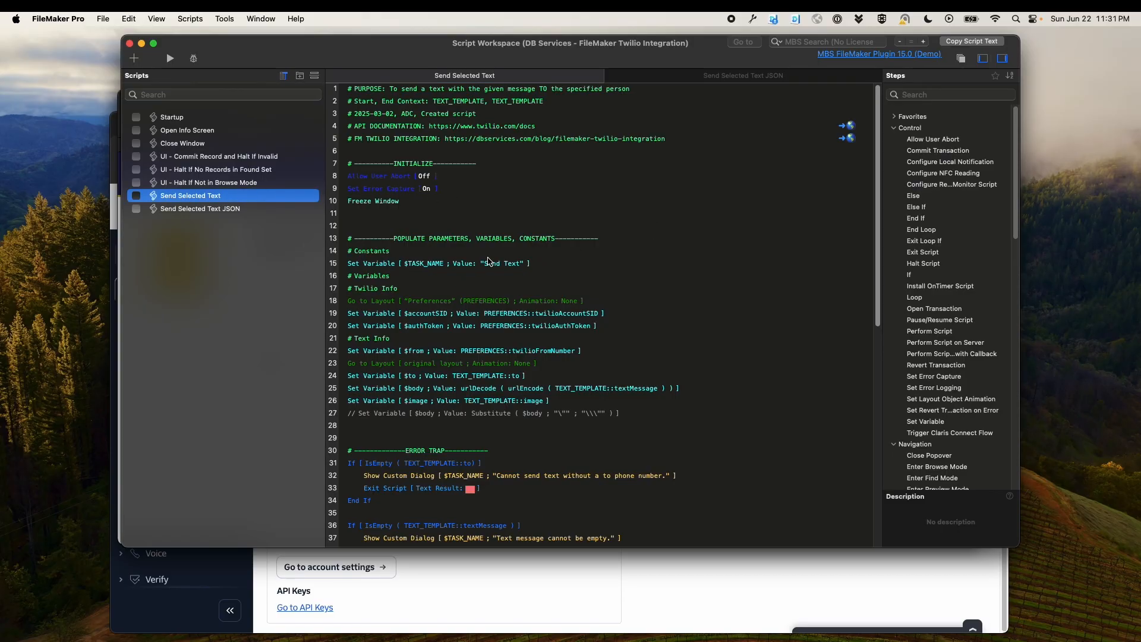
scroll(521, 274, "down", 1)
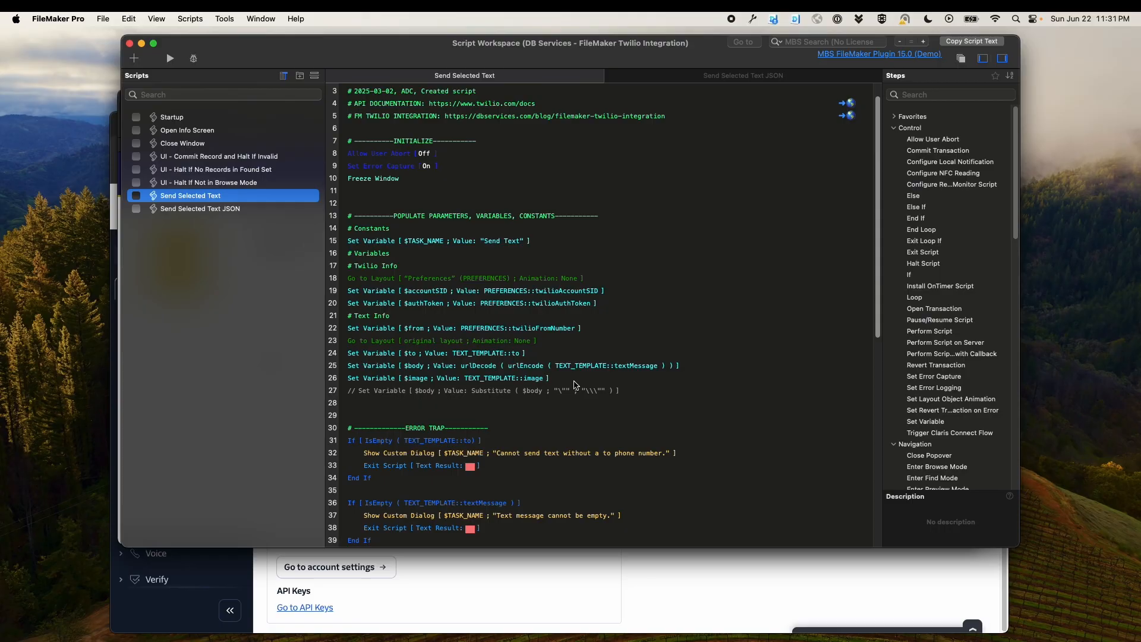
left_click(507, 380)
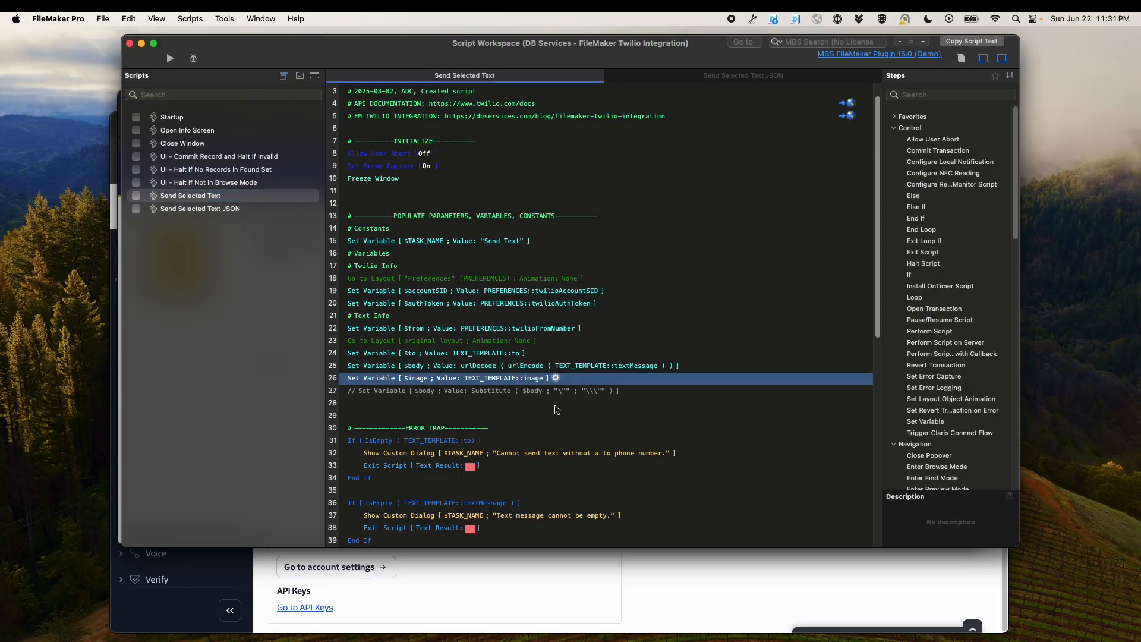
left_click(556, 417)
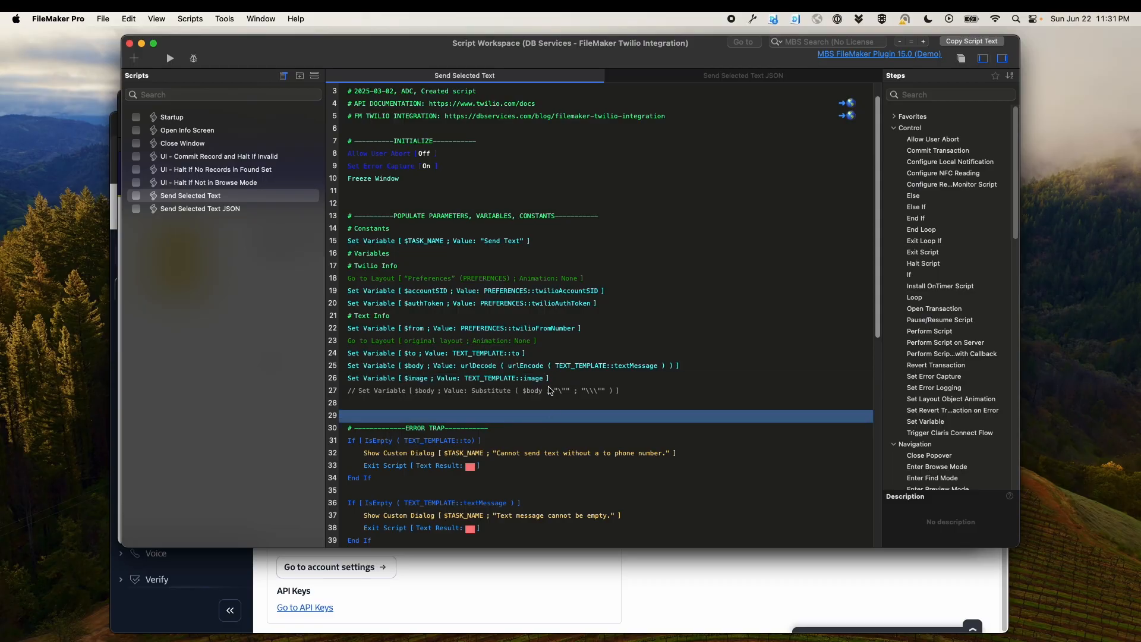
scroll(550, 368, "down", 6)
left_click(535, 334)
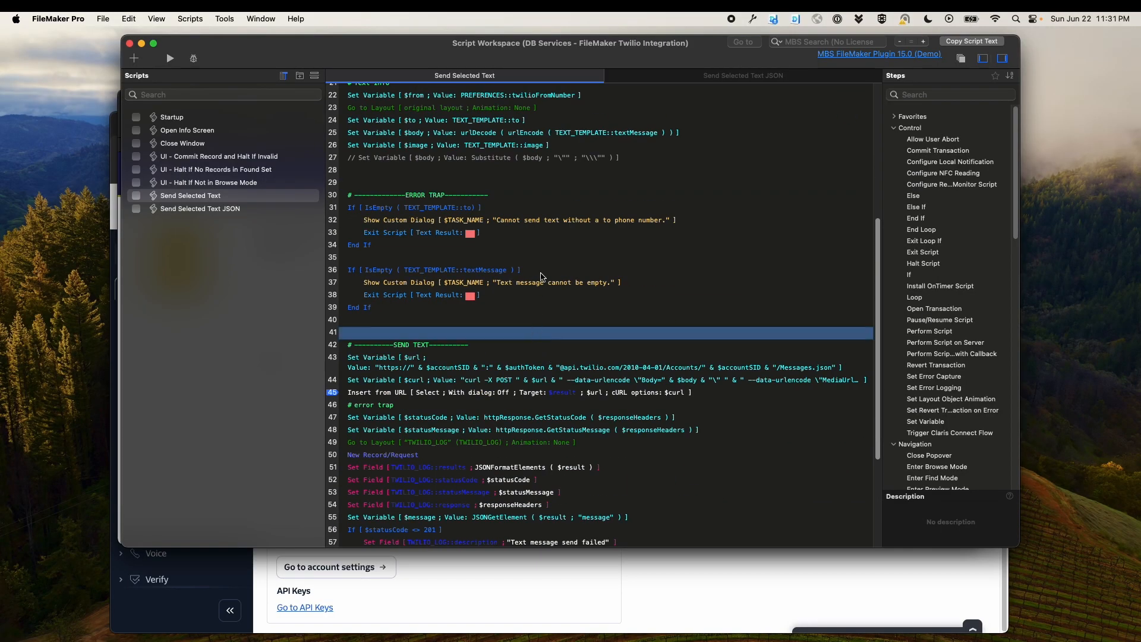
left_click(531, 237)
left_click(519, 210)
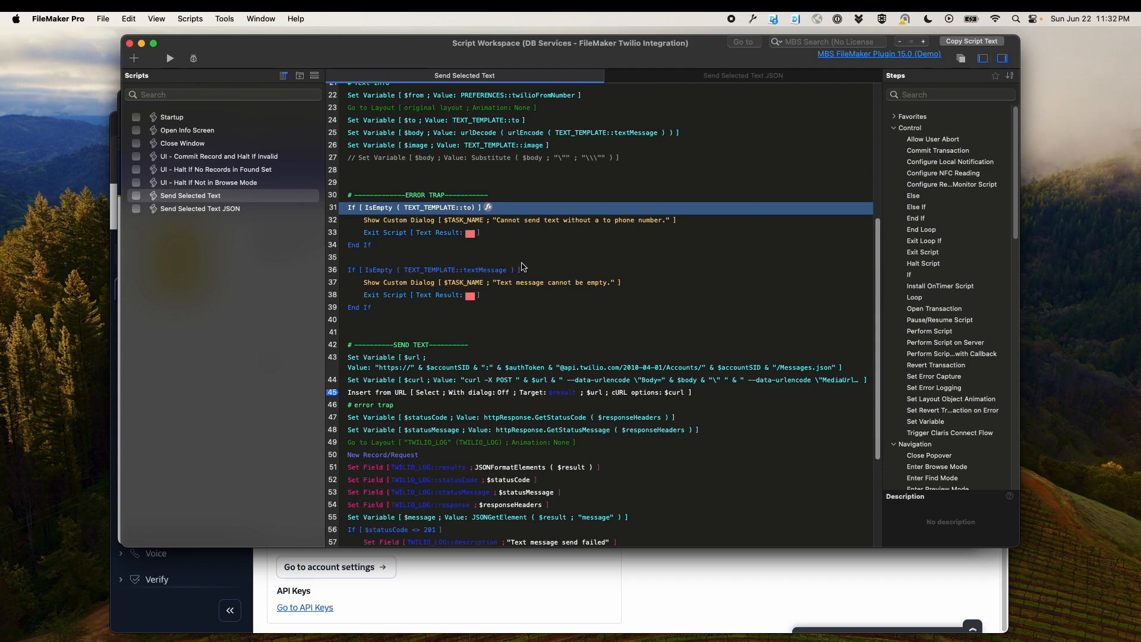
left_click(535, 273)
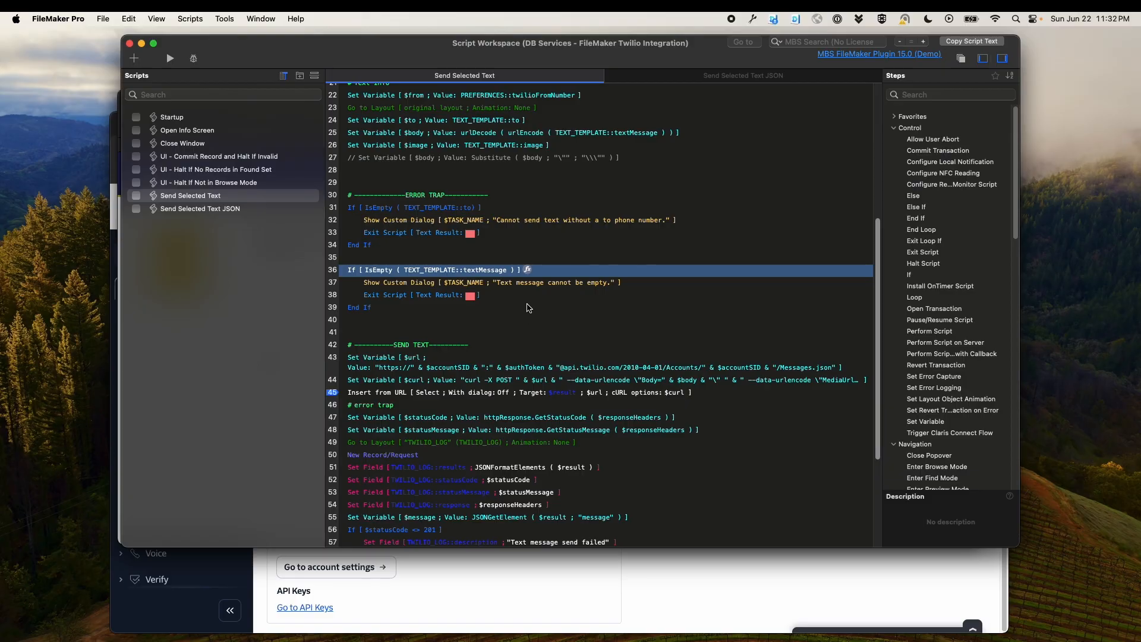
scroll(530, 307, "down", 2)
left_click(500, 328)
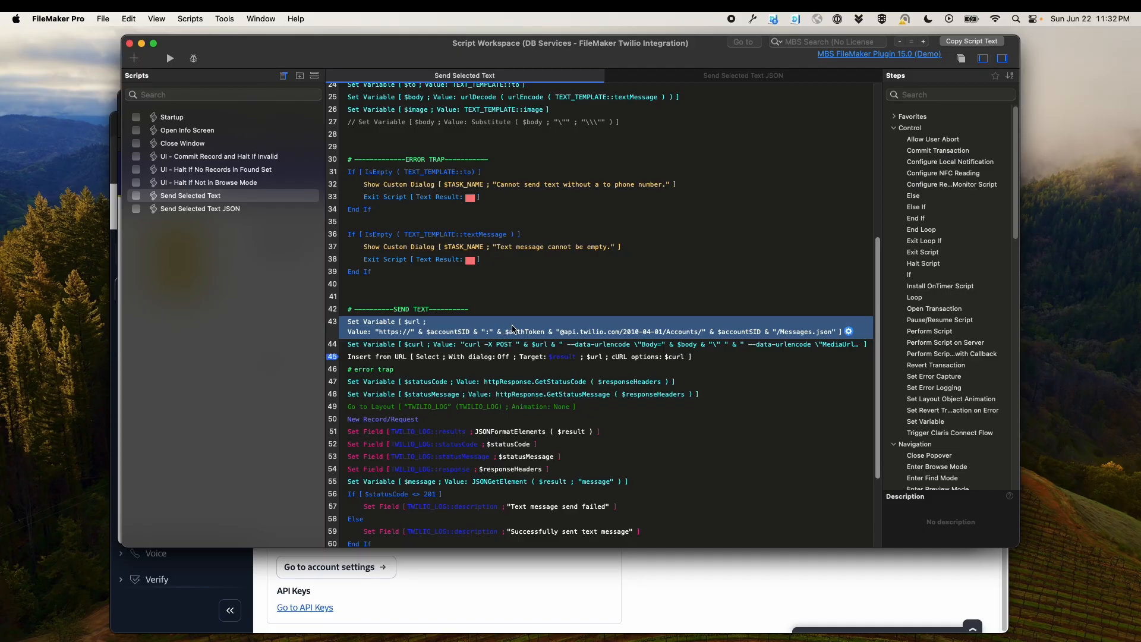
key("Up")
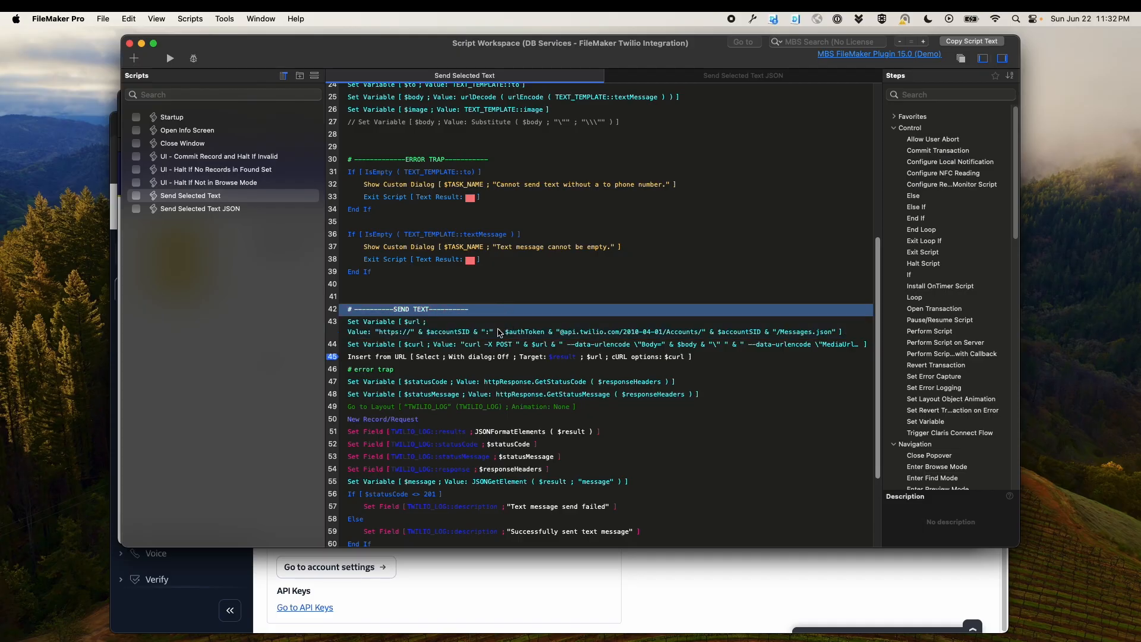
Open the $url Set Variable step's calculation to examine the Twilio Messages endpoint URL, then cancel out
double_click(500, 337)
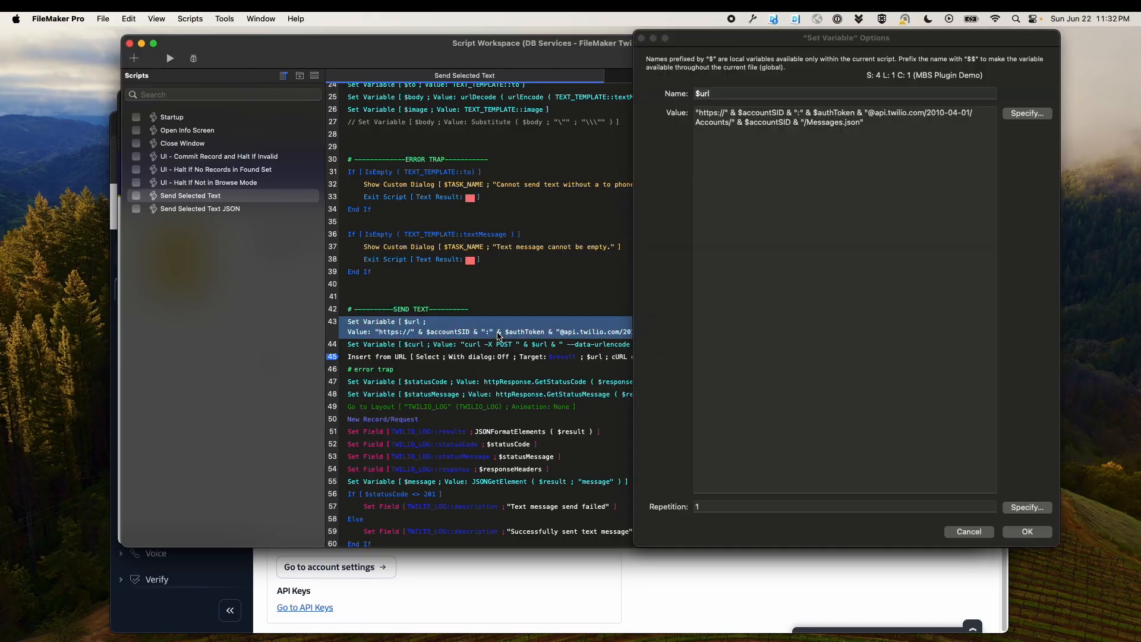
left_click(1024, 115)
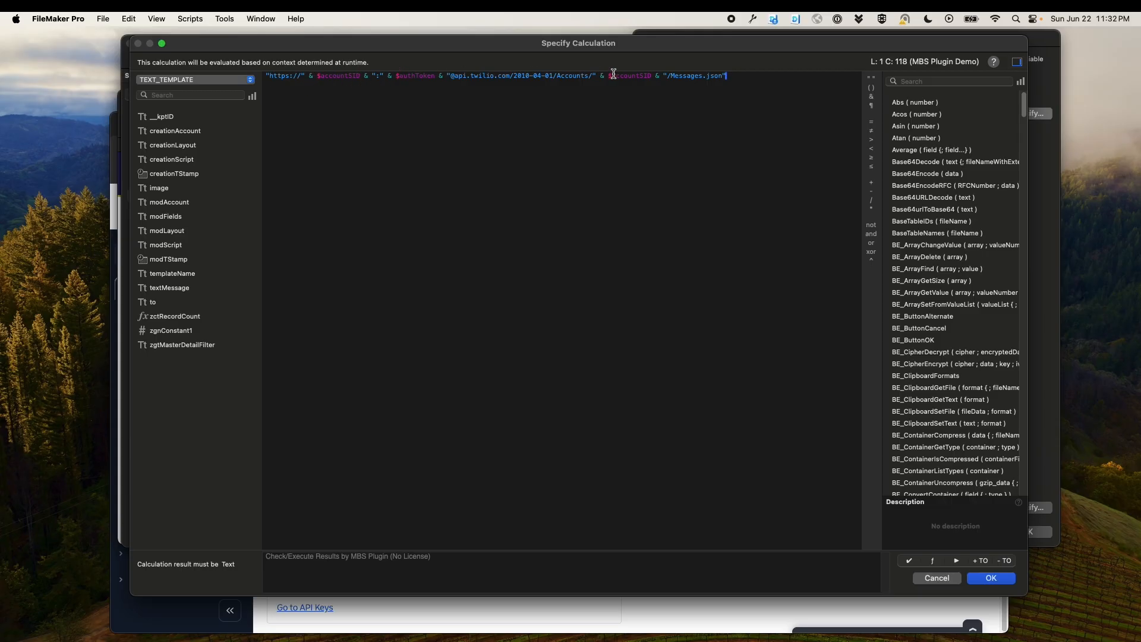
left_click(650, 79)
left_click_drag(265, 78, 303, 77)
left_click_drag(450, 77, 595, 77)
left_click(633, 94)
left_click(937, 579)
left_click(968, 530)
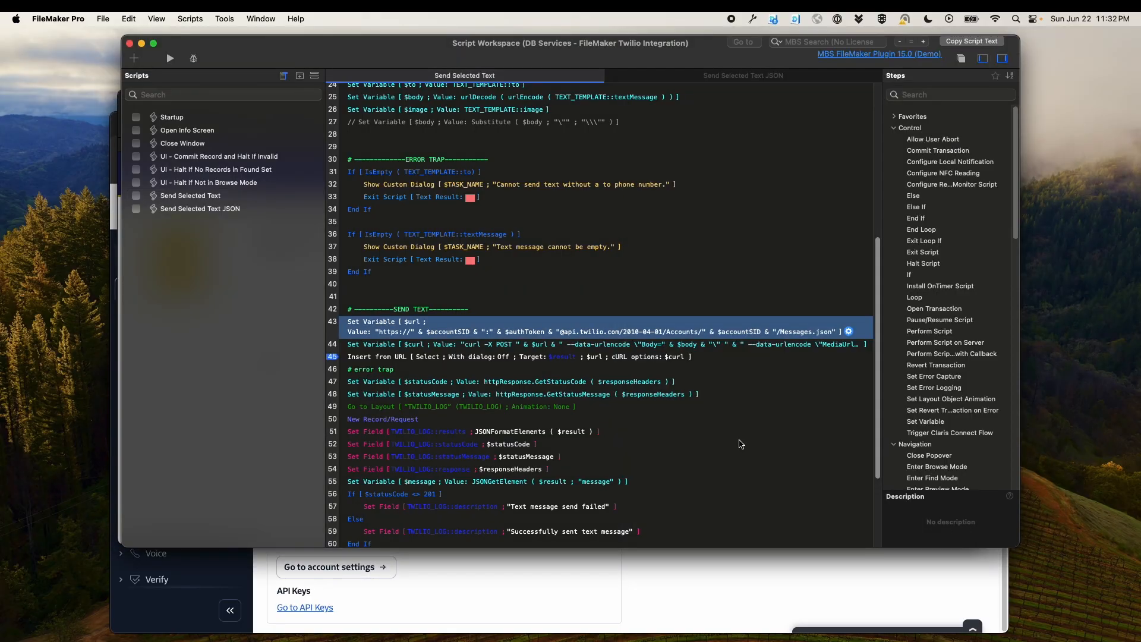
Open the $curl Set Variable step's calculation to examine its curl POST options for Body, MediaUrl, From and To, then cancel
left_click(515, 350)
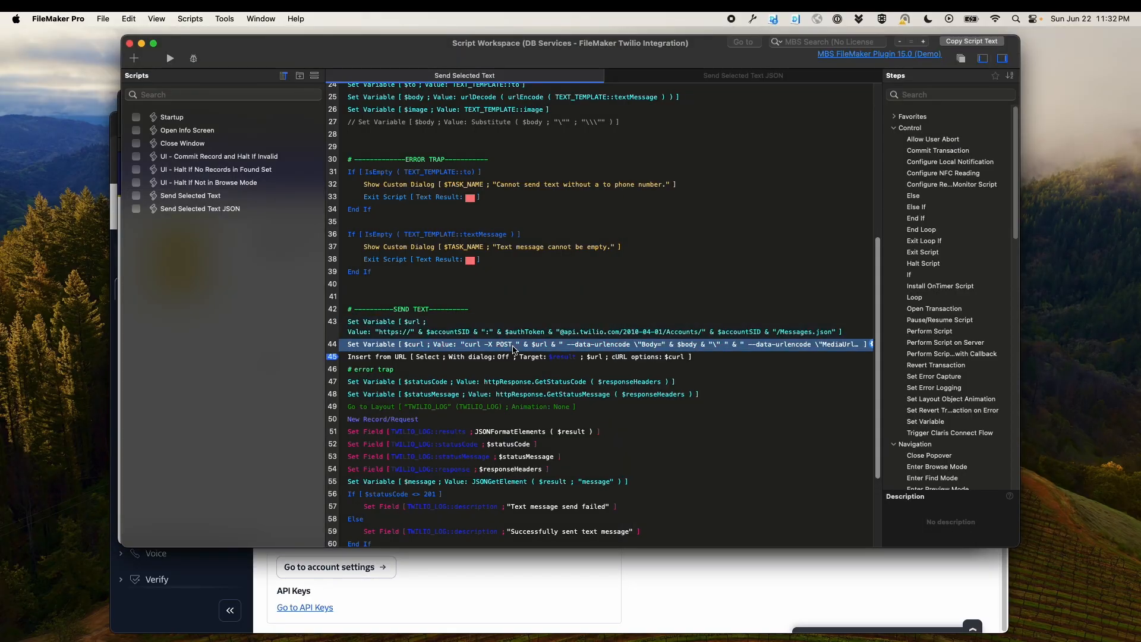
double_click(515, 350)
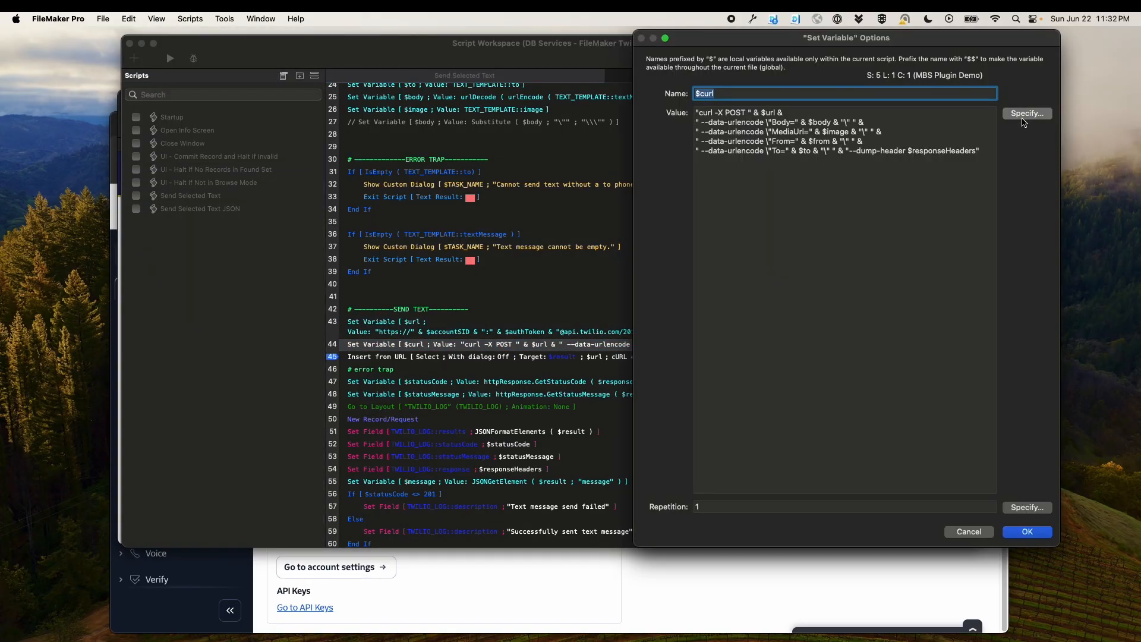
left_click(1026, 113)
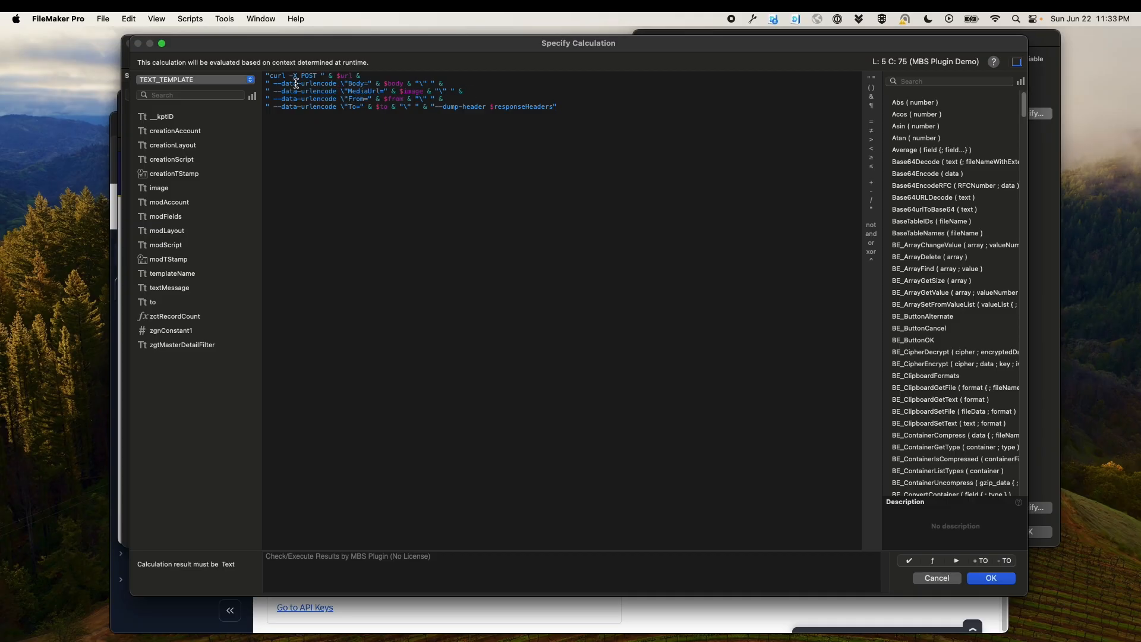
left_click_drag(266, 93, 465, 91)
left_click(464, 91)
left_click(493, 122)
left_click_drag(463, 91, 266, 94)
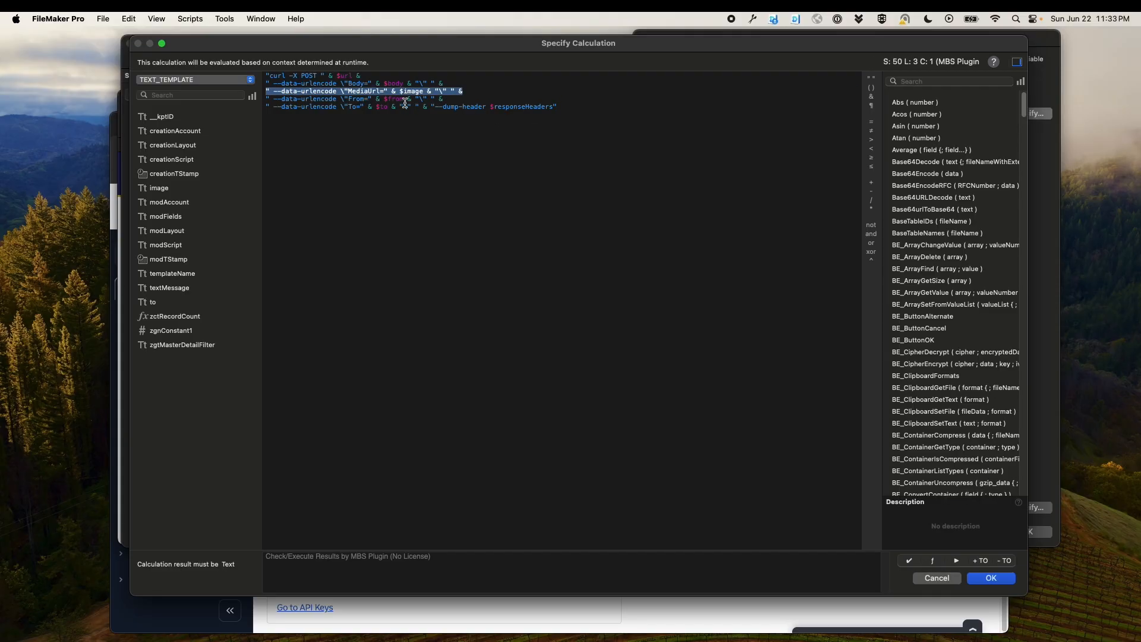
left_click(536, 125)
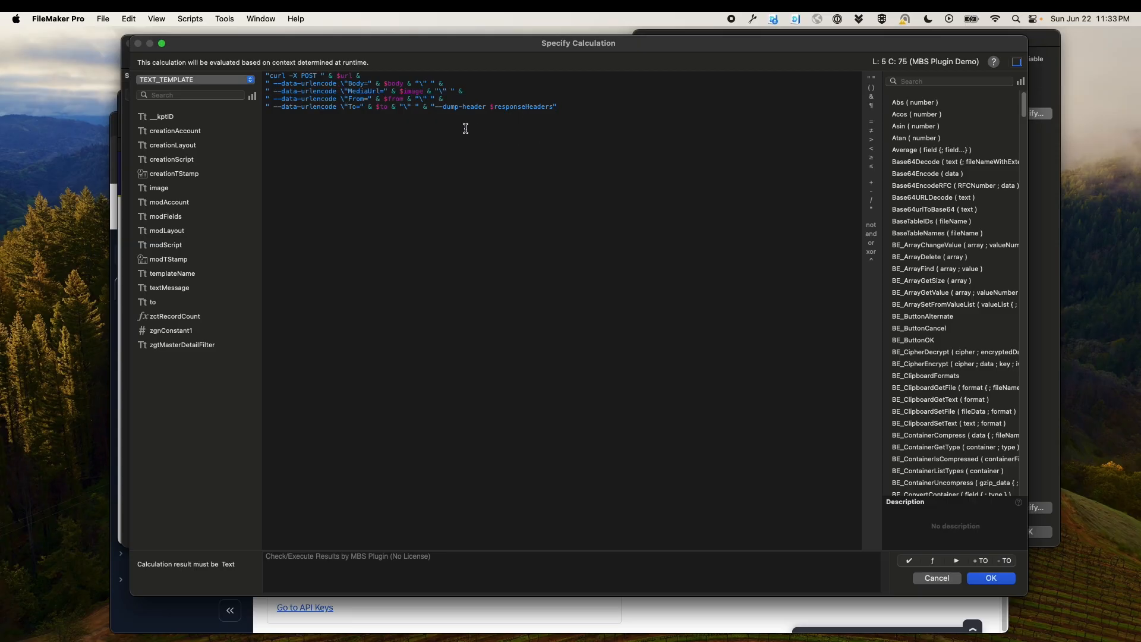
left_click(438, 109)
left_click_drag(432, 107, 588, 123)
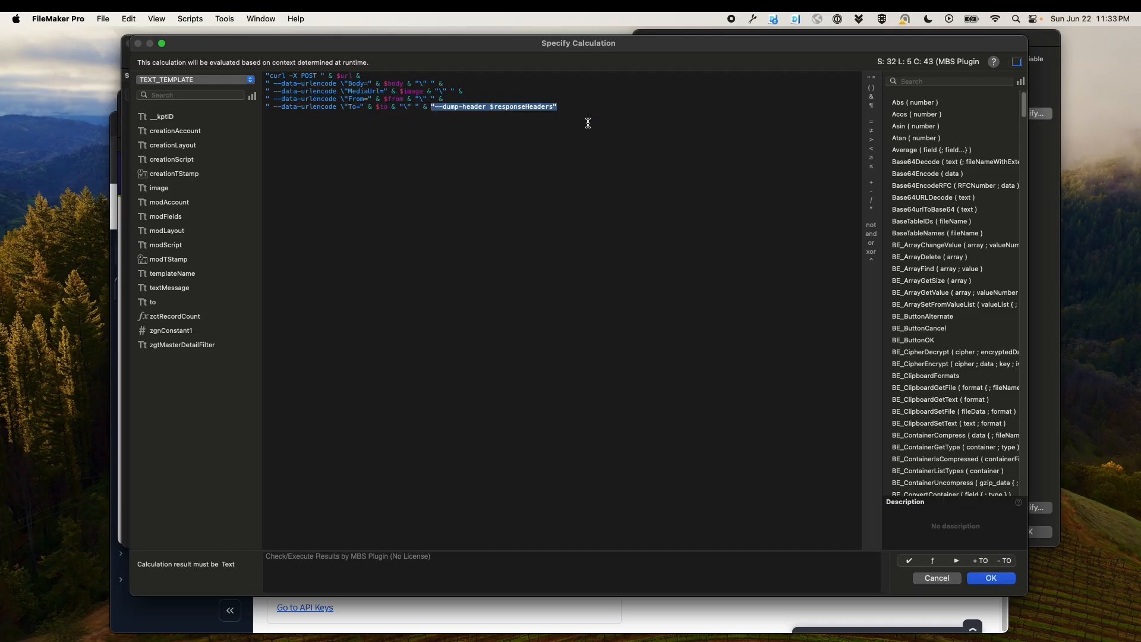
left_click(581, 169)
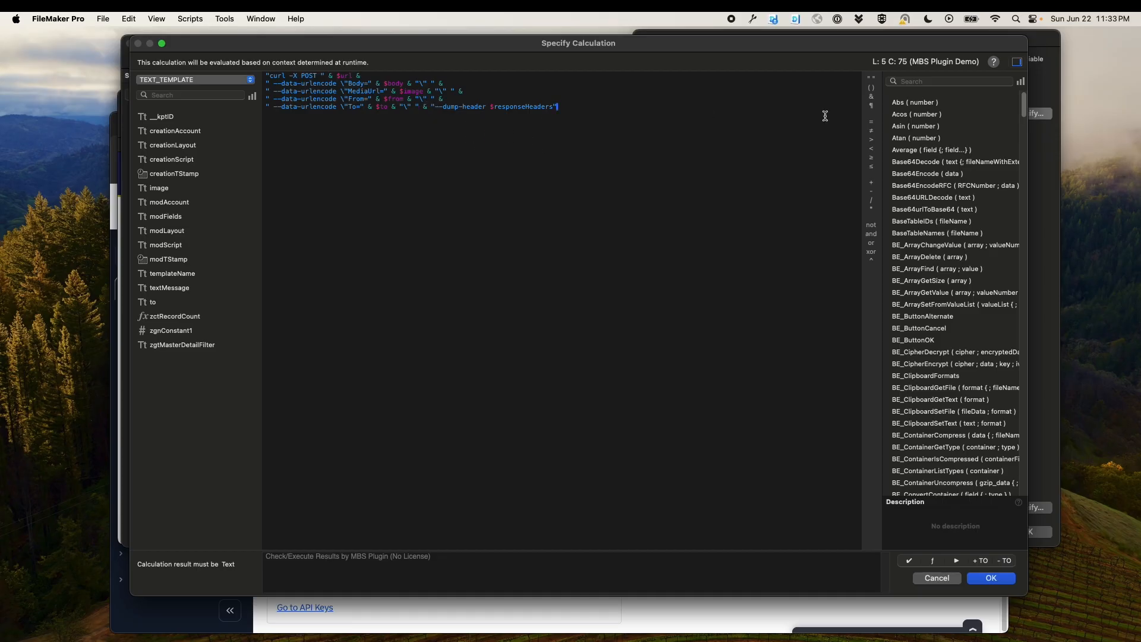
left_click(937, 577)
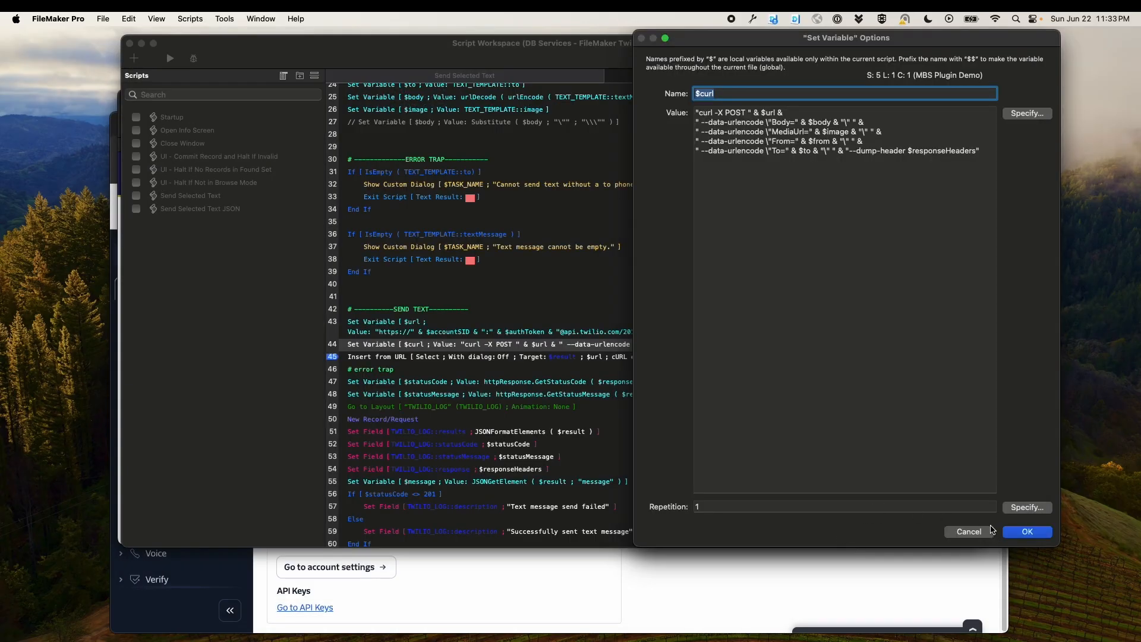
left_click(970, 532)
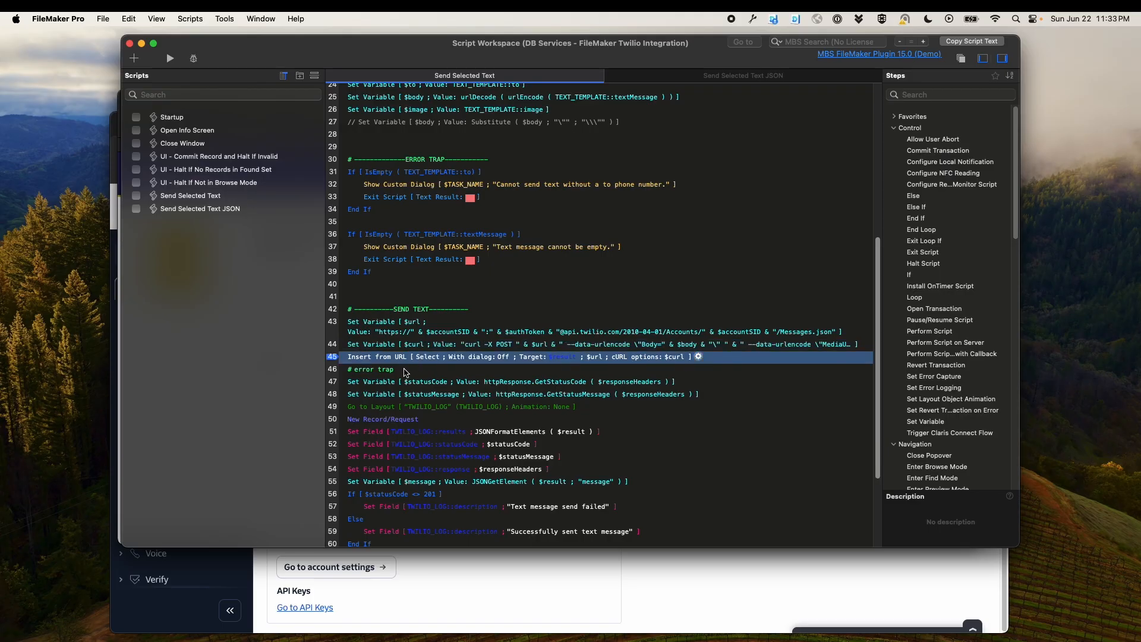
Review the $curl step options again and the status code, status message and log steps that follow
left_click(404, 370)
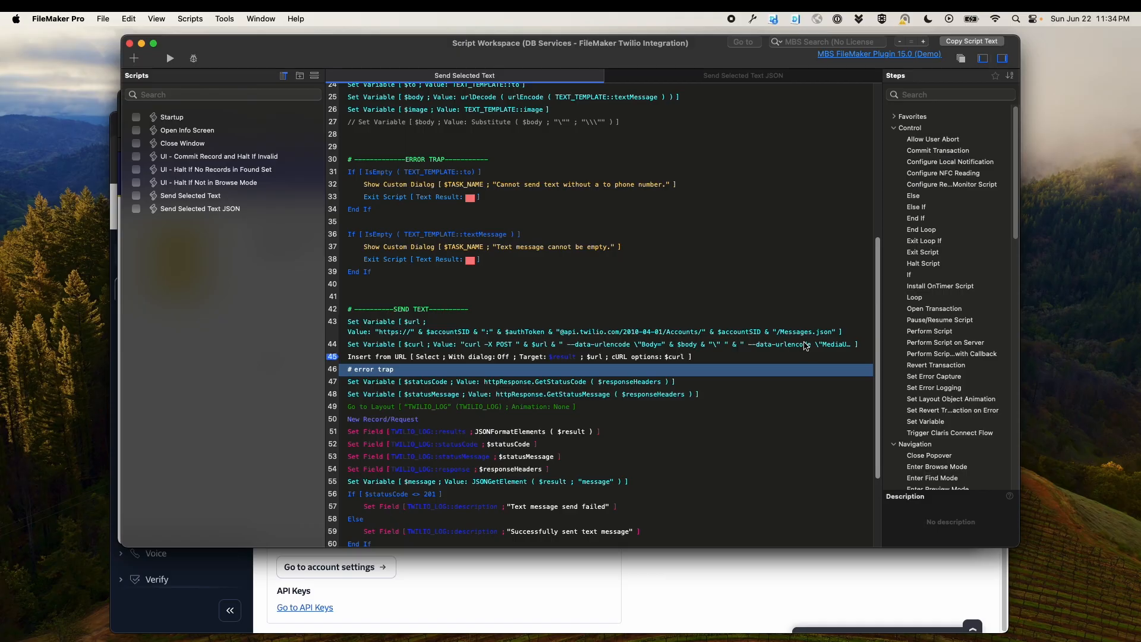
double_click(762, 349)
left_click(818, 205)
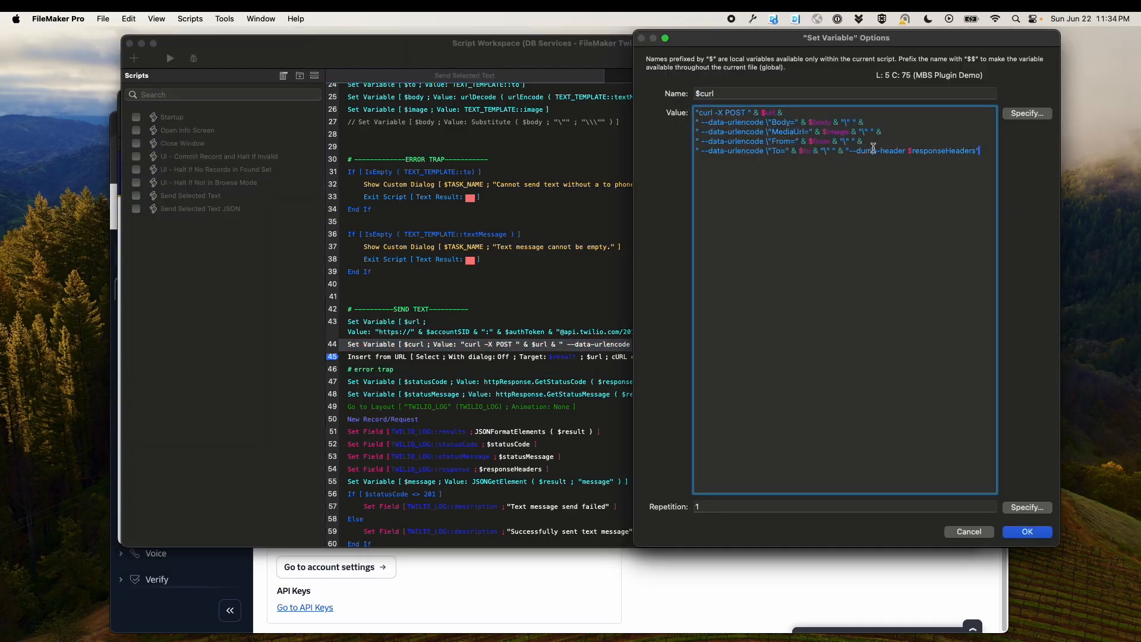
left_click(969, 531)
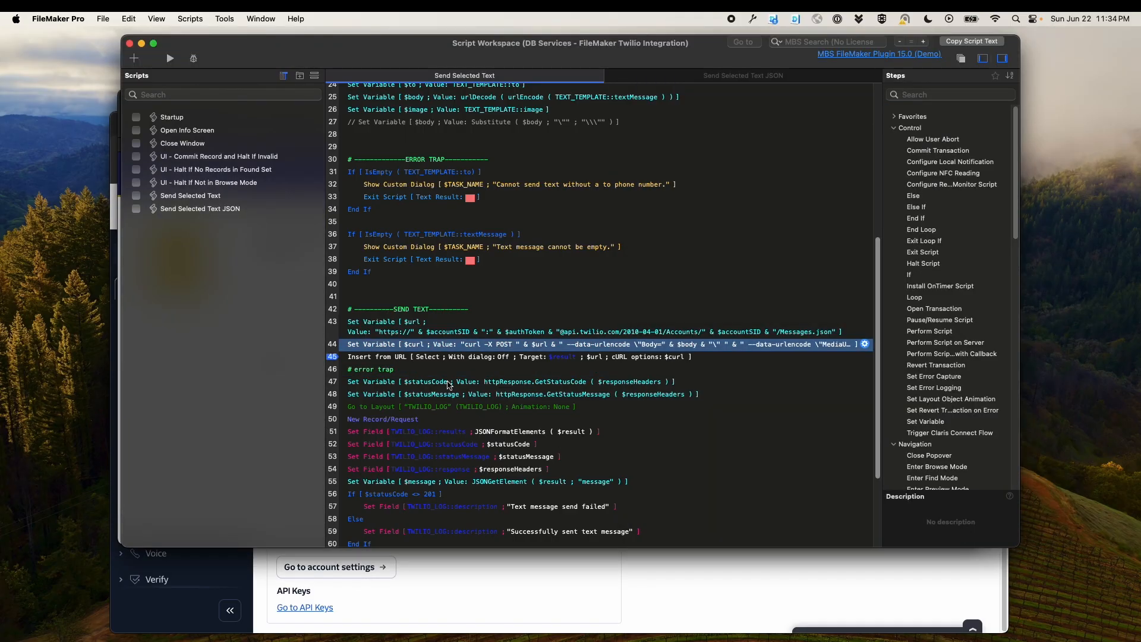
left_click(442, 381)
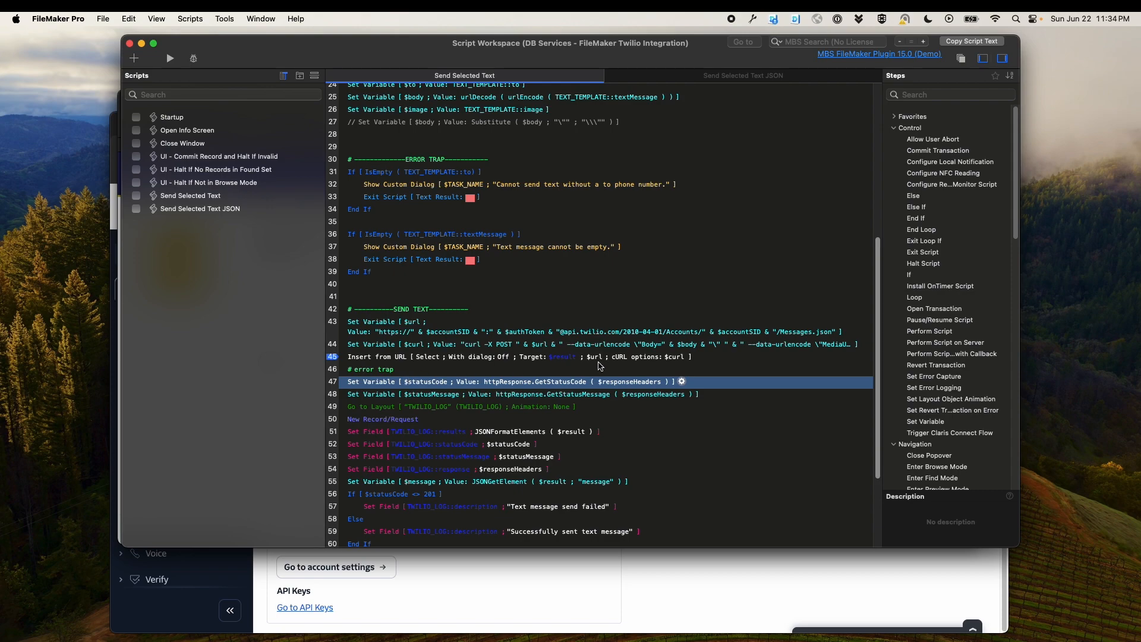
key("Up")
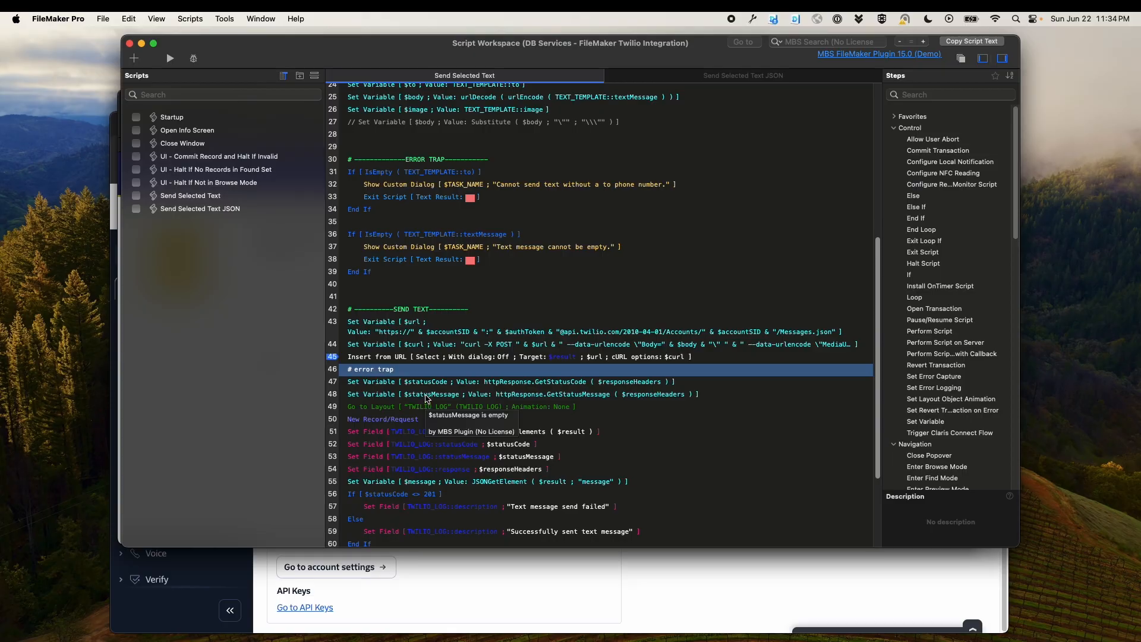
left_click(426, 399)
left_click(395, 409)
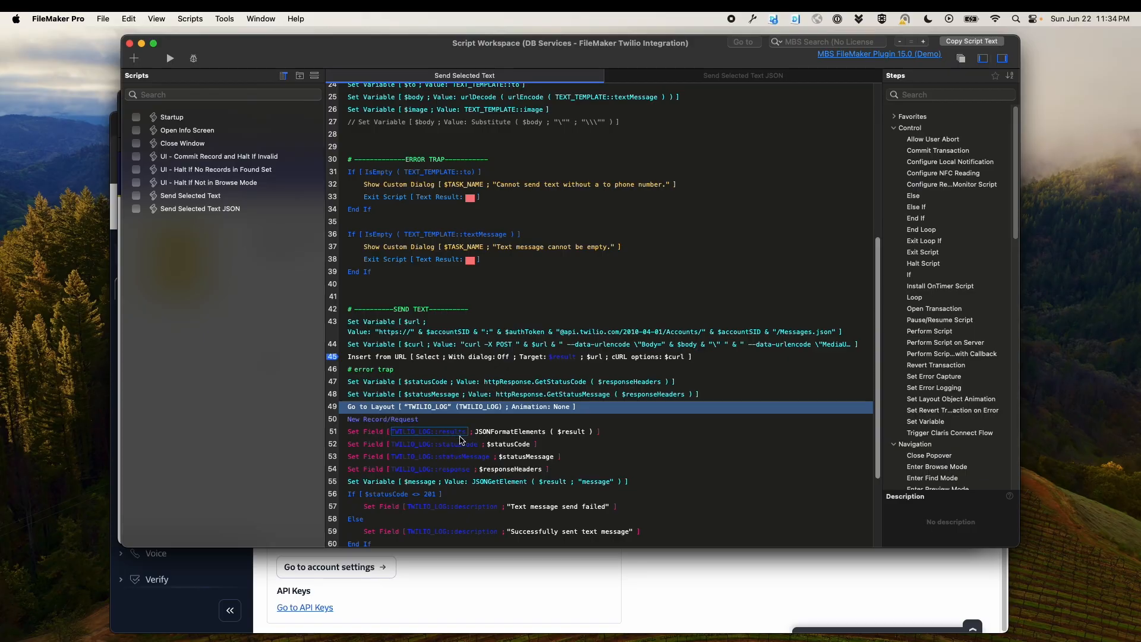
Review the script's log Set Field steps, status code If/Else branch and wrap-up section, then close the Script Workspace
left_click(562, 447)
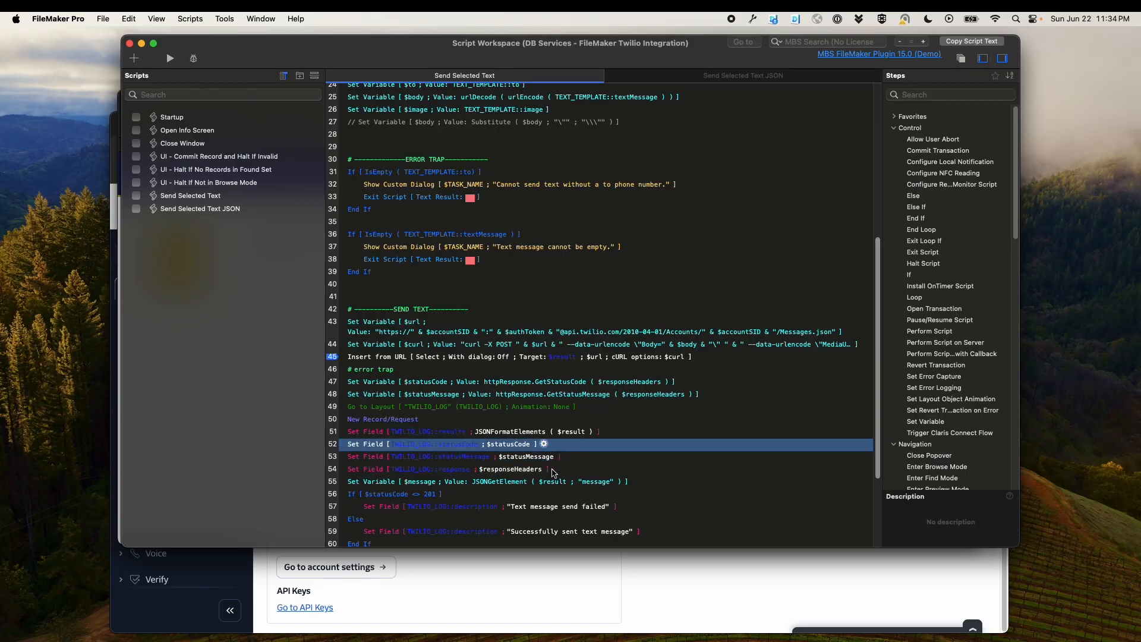
scroll(372, 445, "down", 5)
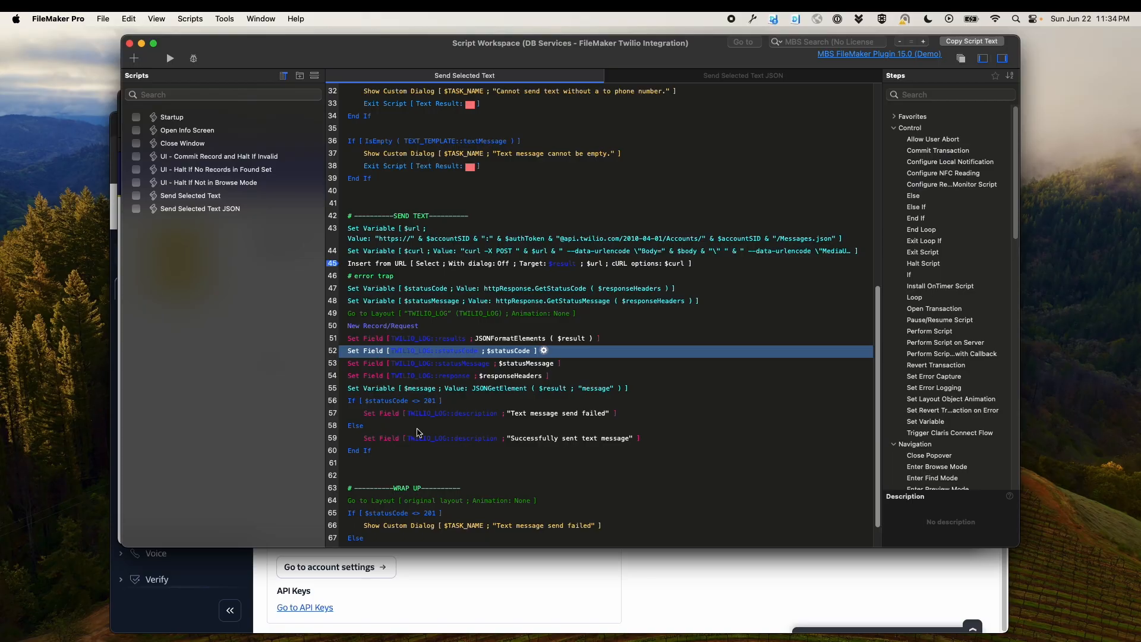
left_click(414, 427)
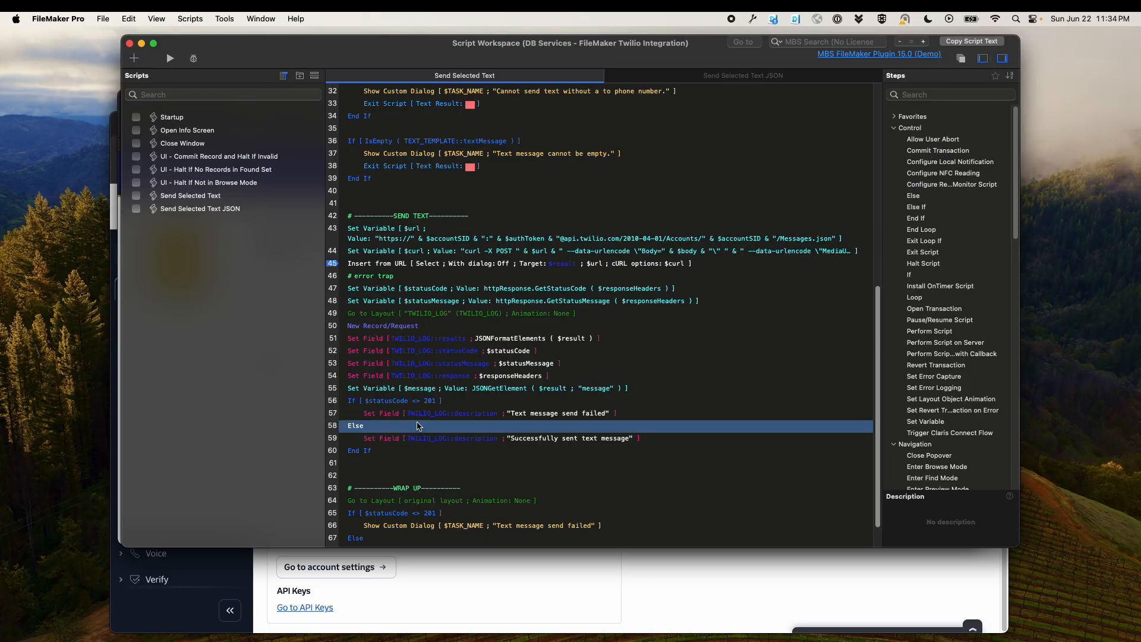
scroll(461, 423, "down", 2)
left_click(495, 442)
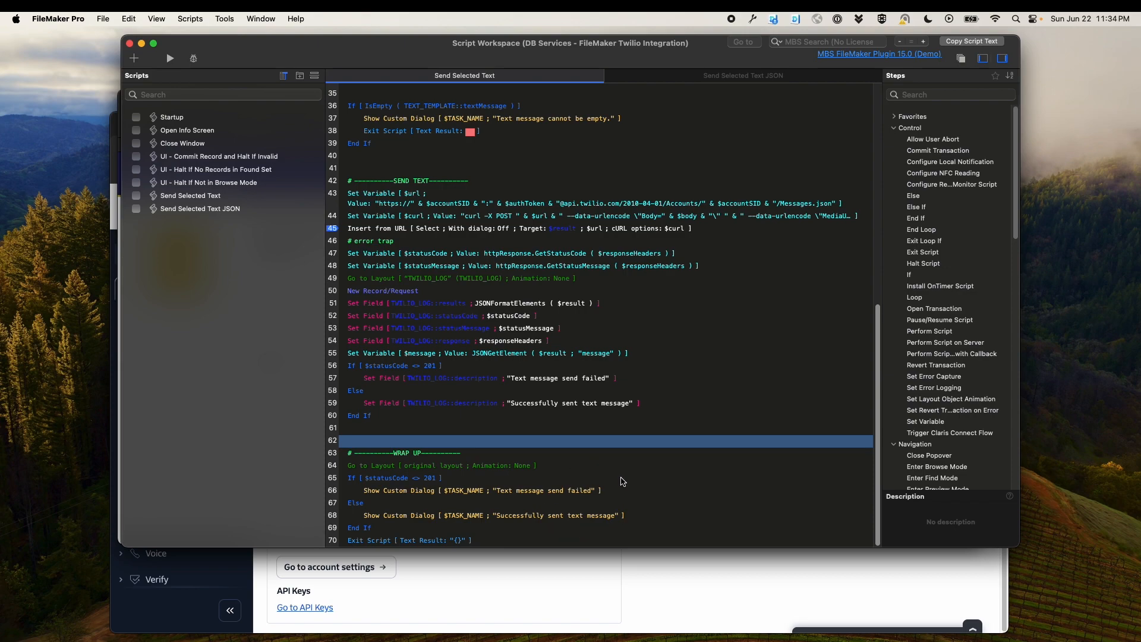
left_click(129, 43)
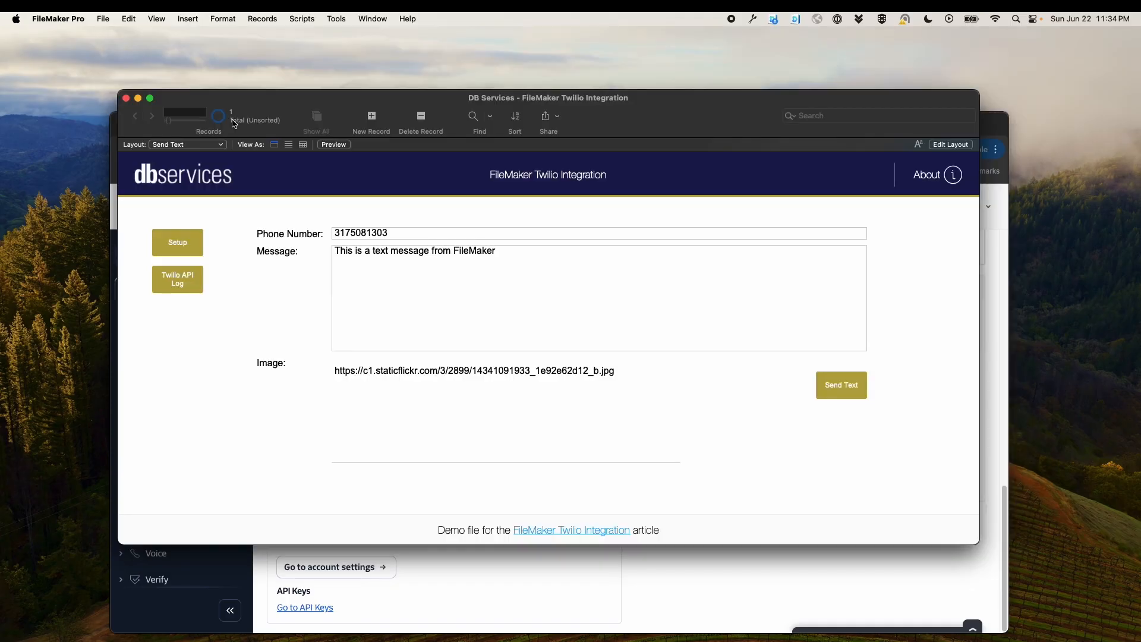
Open the Twilio API Log layout to examine the response, status code, status message and result JSON, then go back to texts
left_click(180, 287)
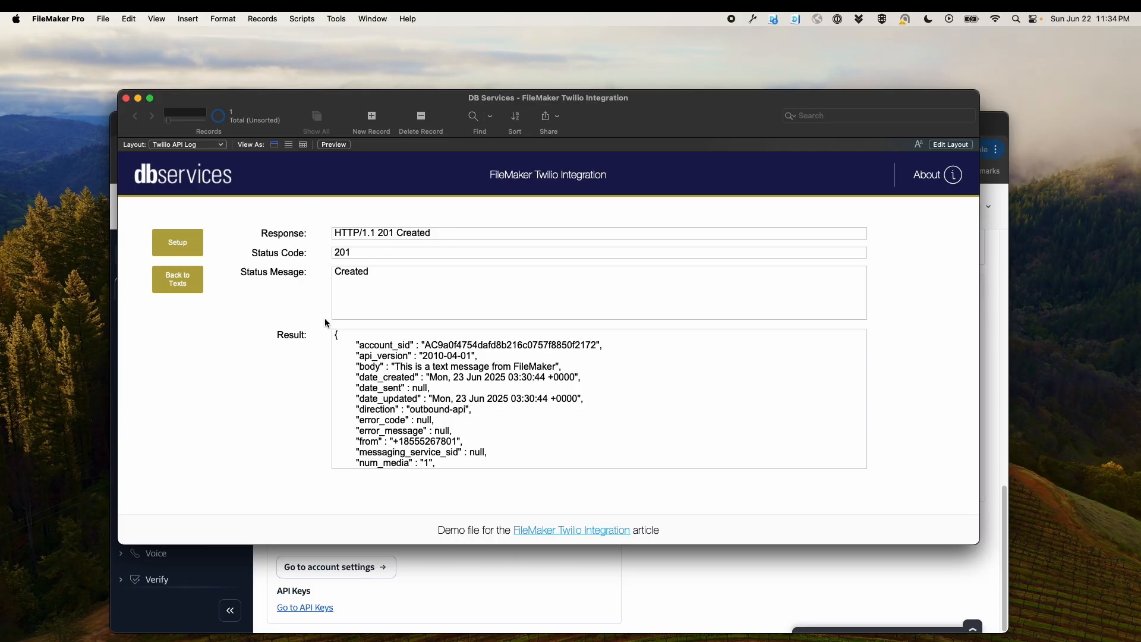
left_click(361, 255)
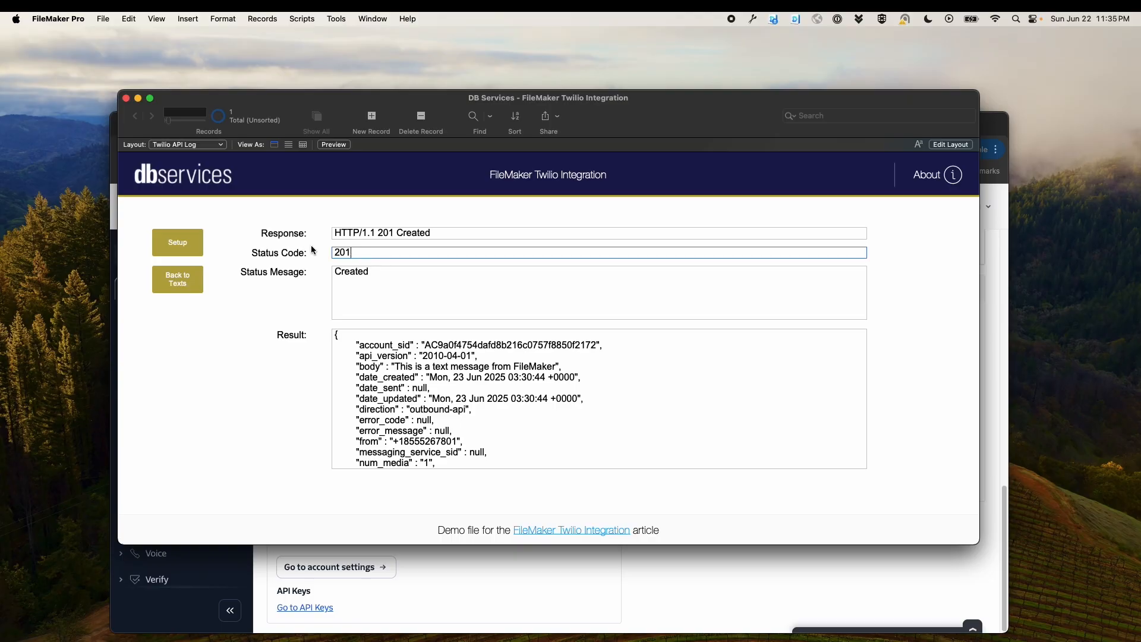
left_click(377, 276)
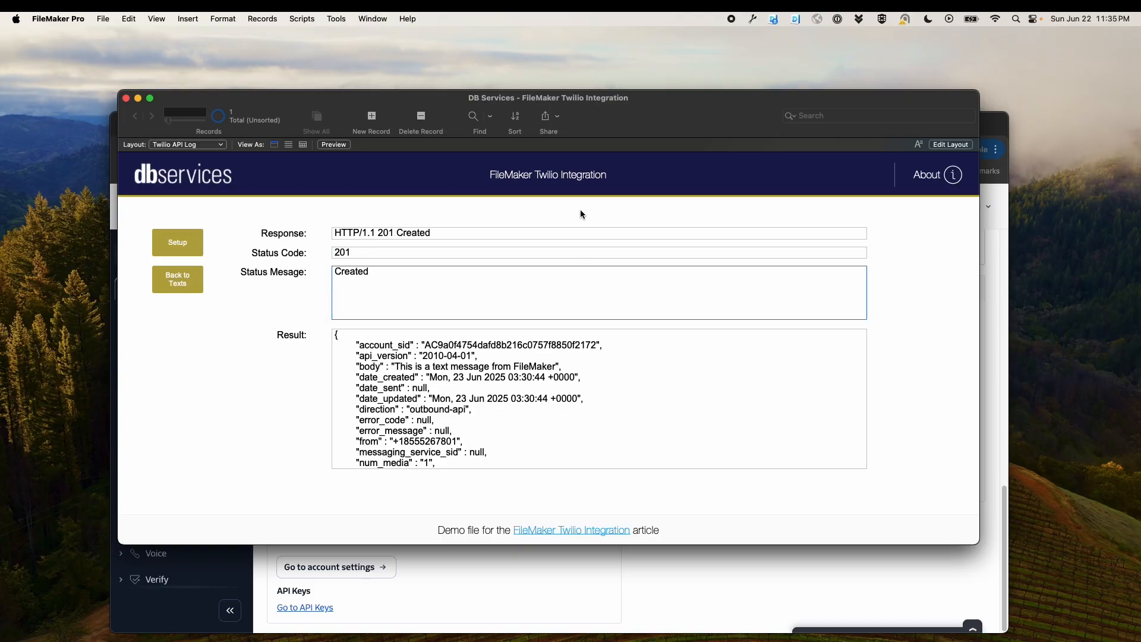
left_click(489, 230)
left_click(486, 391)
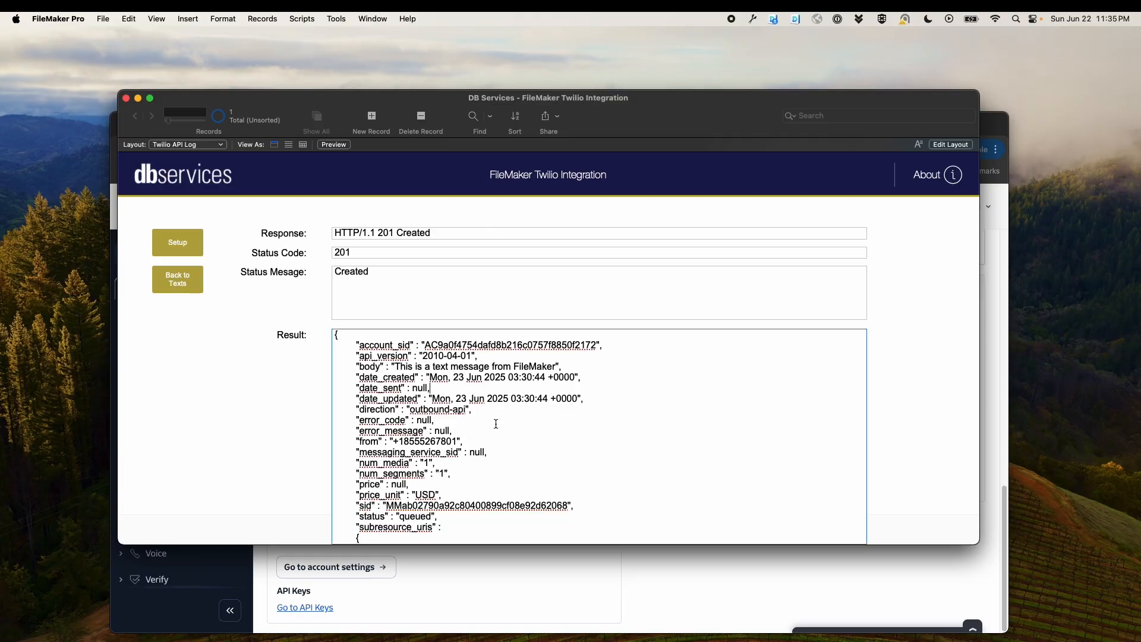
scroll(504, 440, "down", 2)
scroll(503, 440, "down", 2)
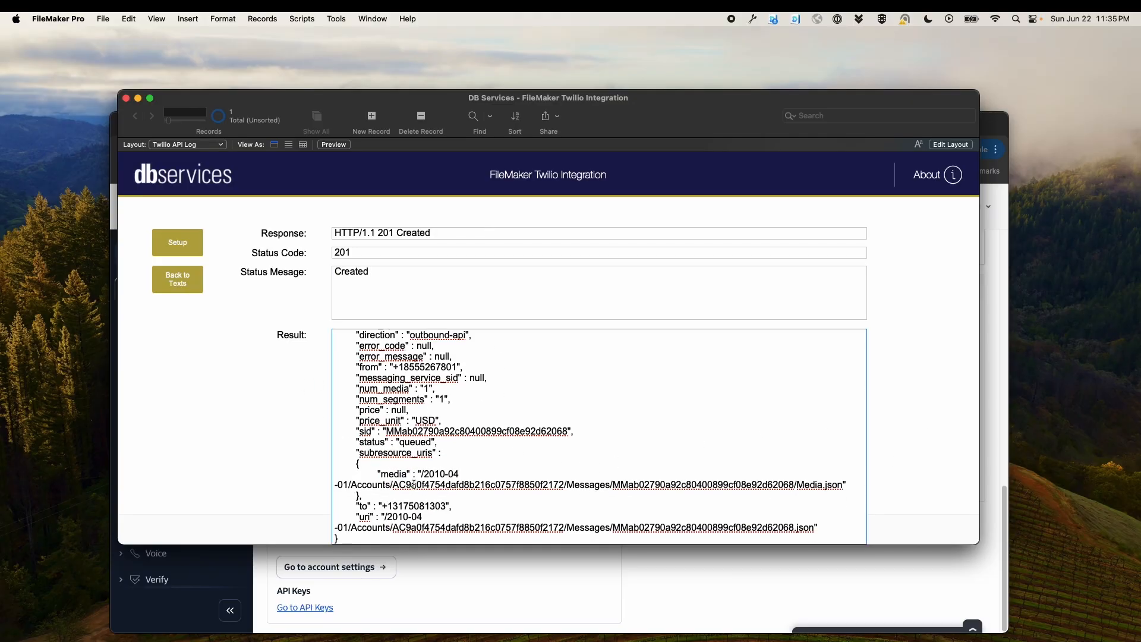
scroll(414, 484, "up", 5)
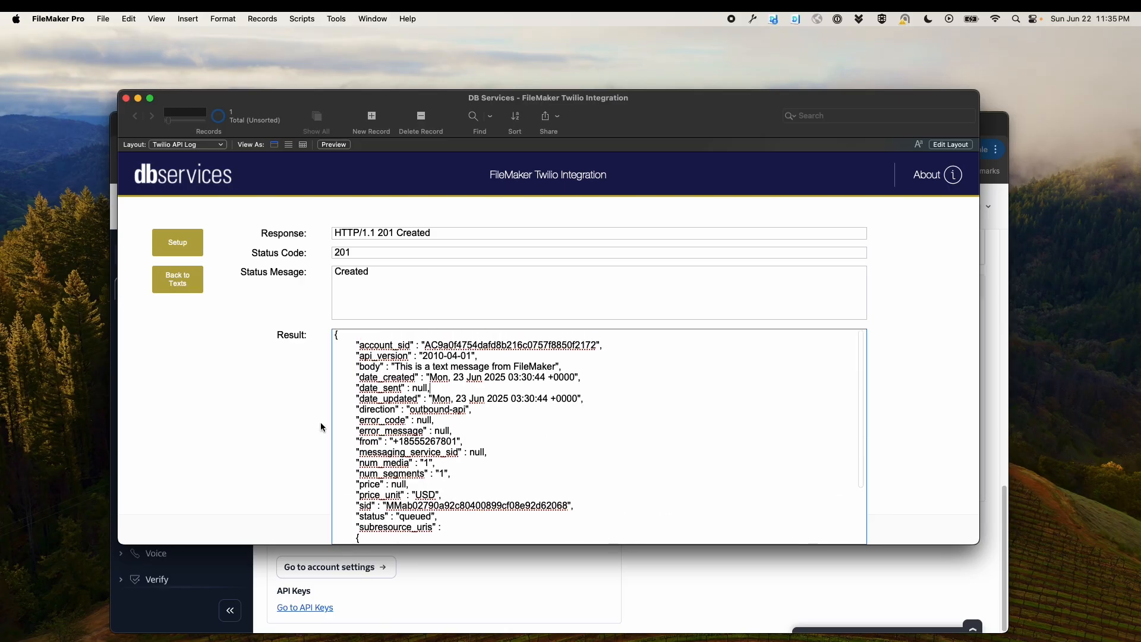
left_click(247, 338)
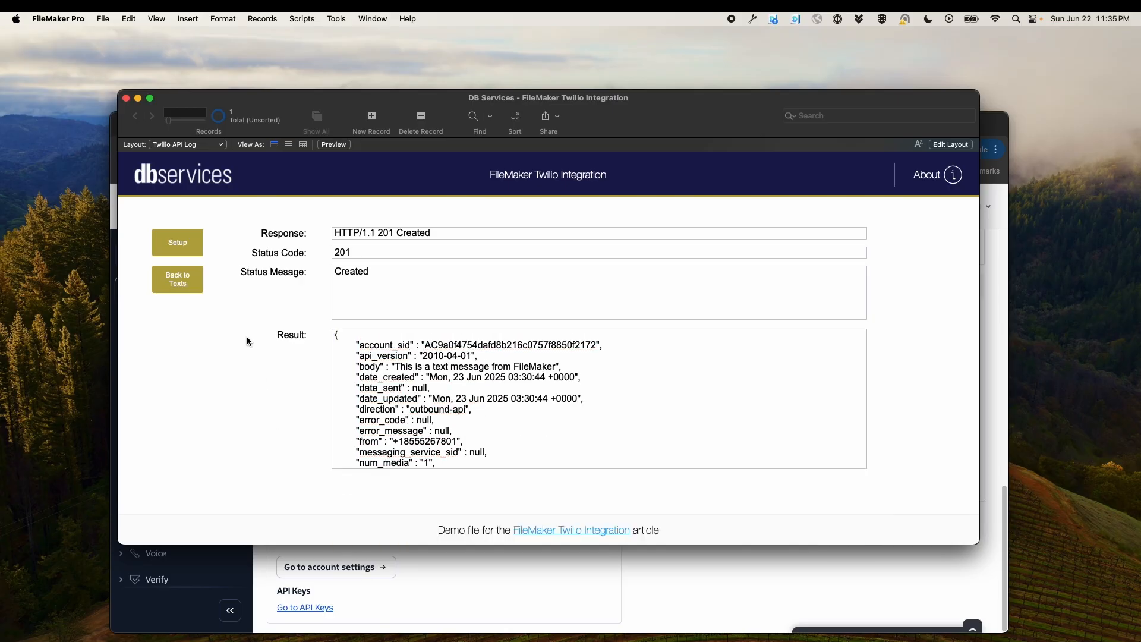
left_click(178, 279)
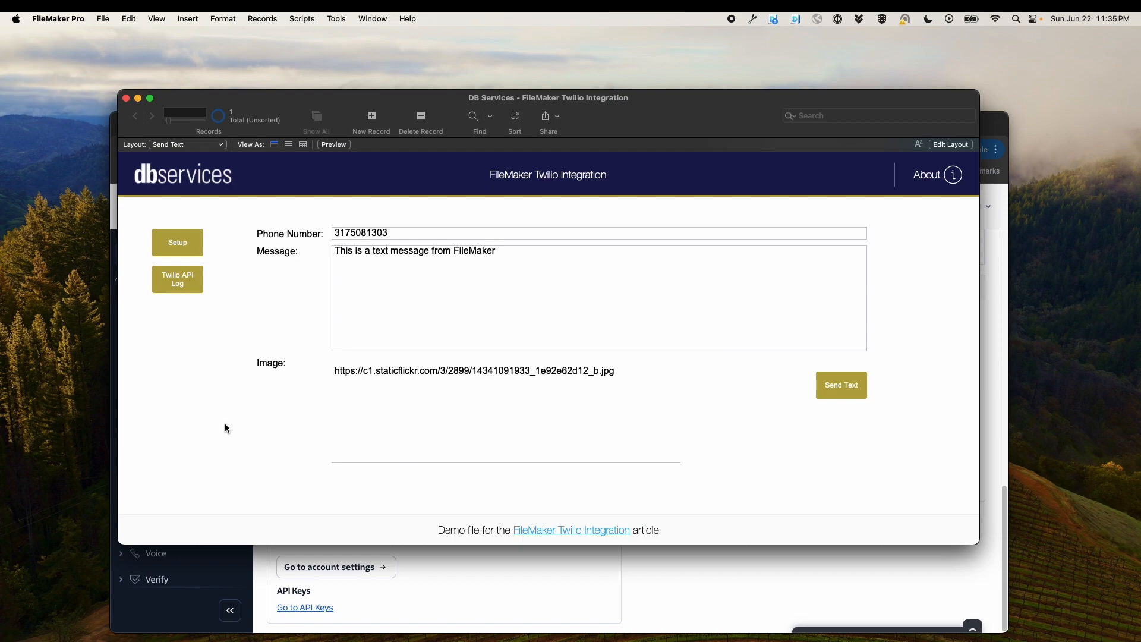